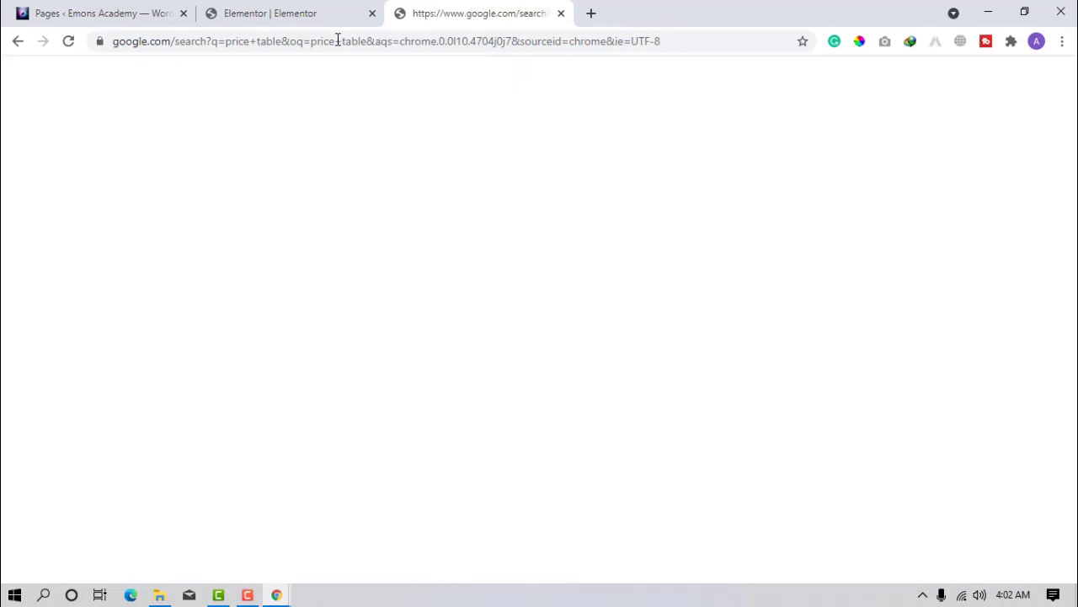
Step: Open a price table example from the Google image results for reference, and return to the Elementor editor
click(237, 428)
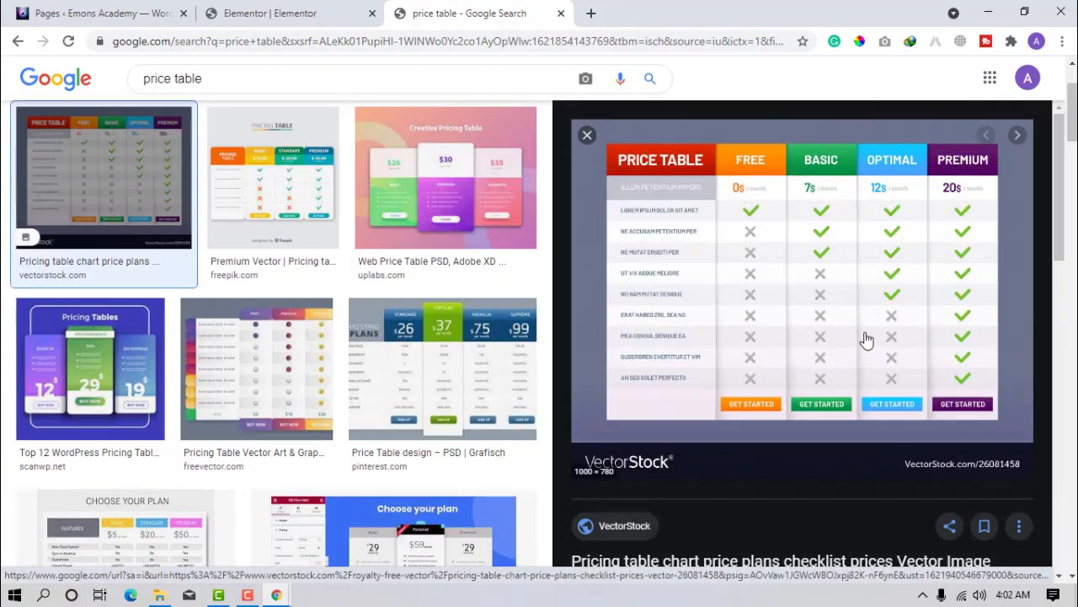
click(302, 15)
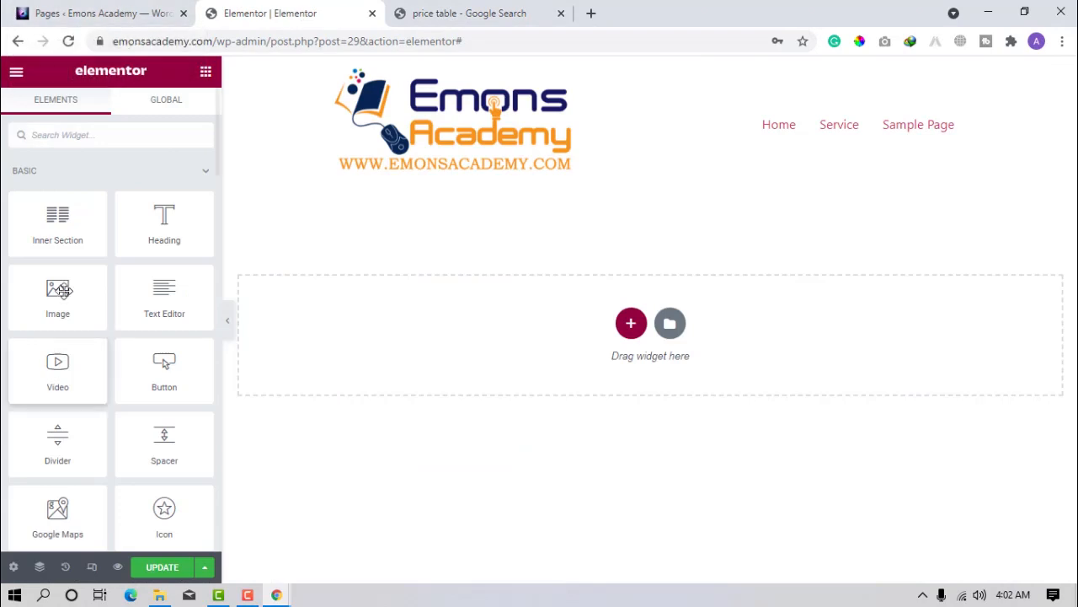
click(77, 134)
text(pri)
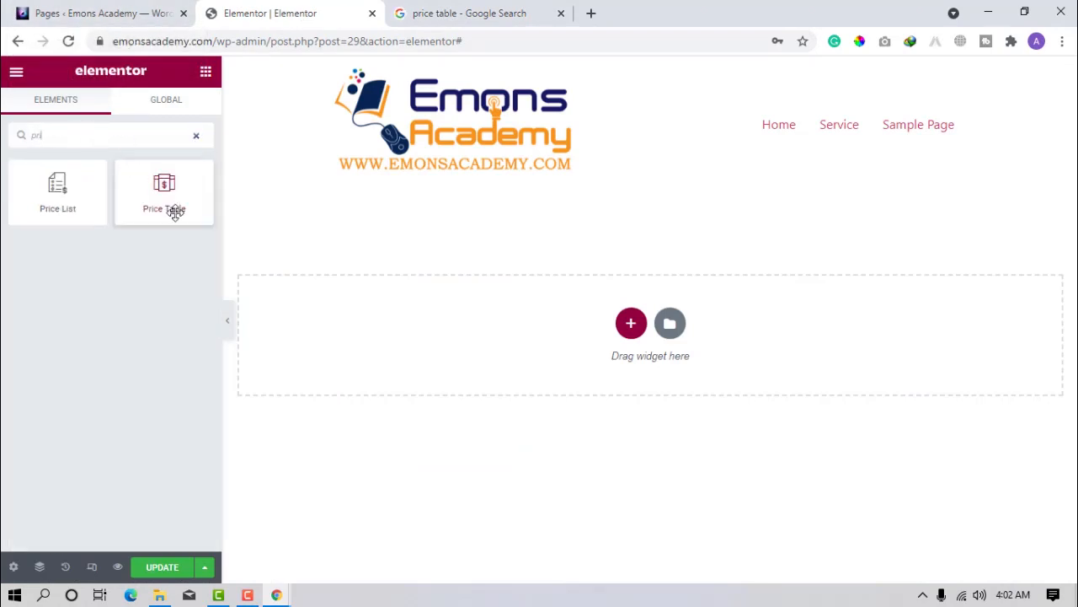
drag(180, 212, 681, 337)
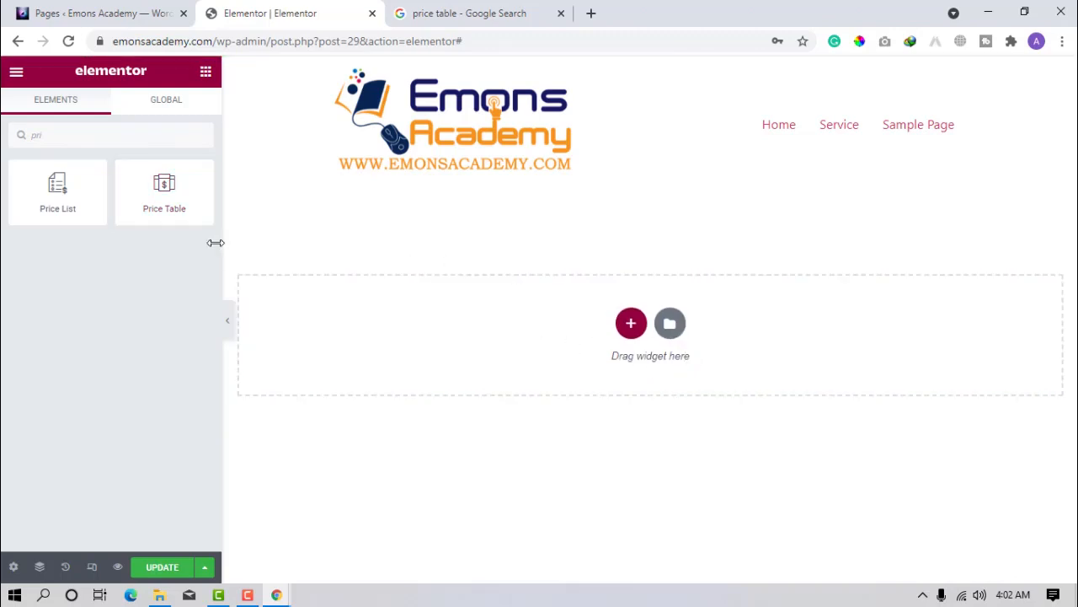
drag(169, 200, 701, 340)
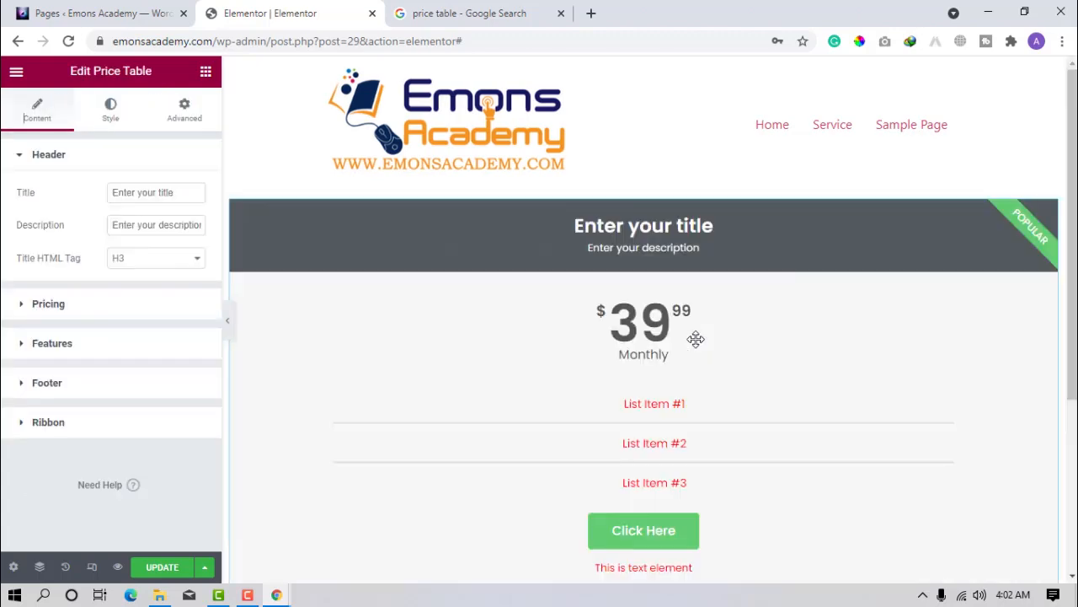
scroll(1011, 403, down, 3)
scroll(1021, 442, up, 3)
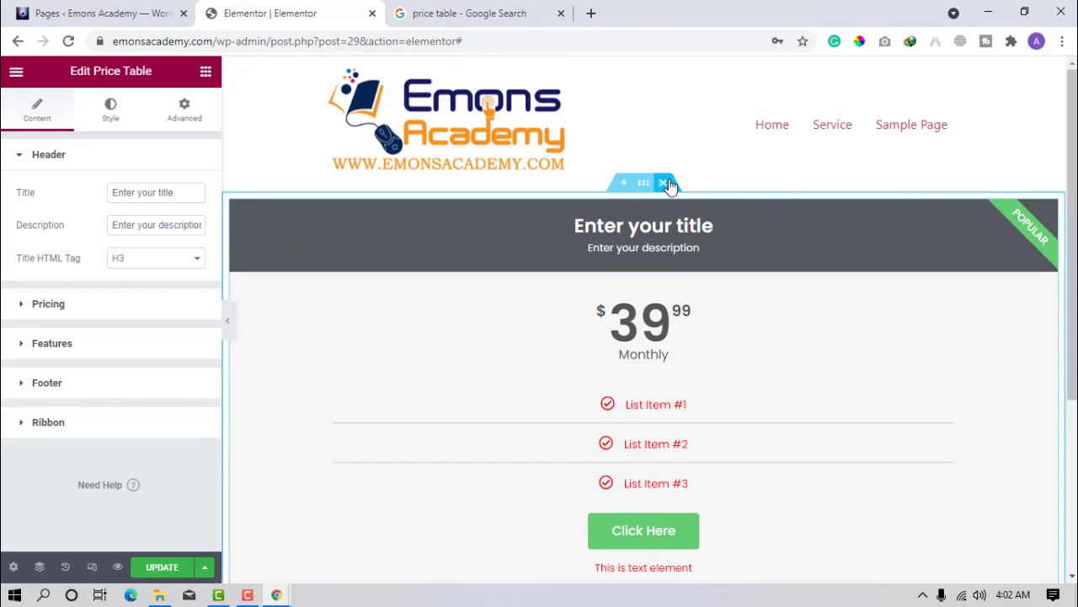
click(665, 183)
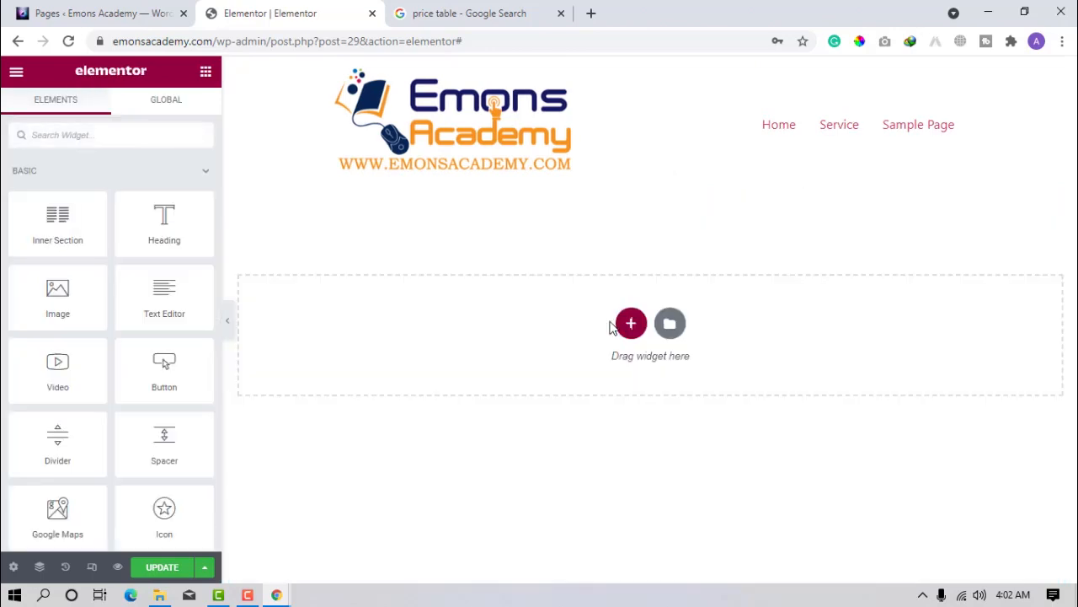
Step: Add a three-column section to the page and place a Price Table widget in its middle column
click(631, 325)
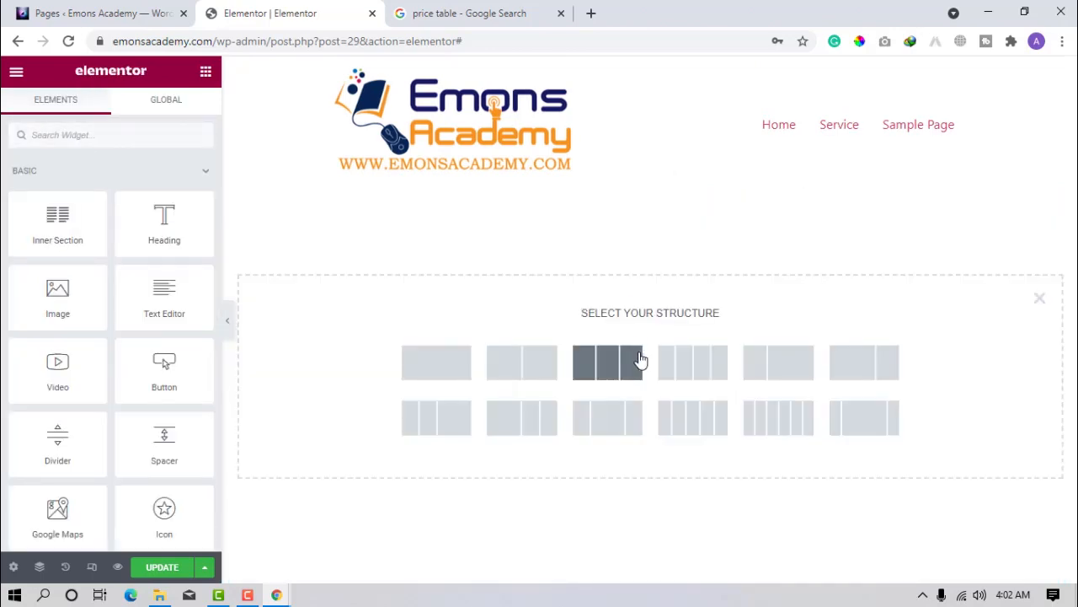
click(640, 359)
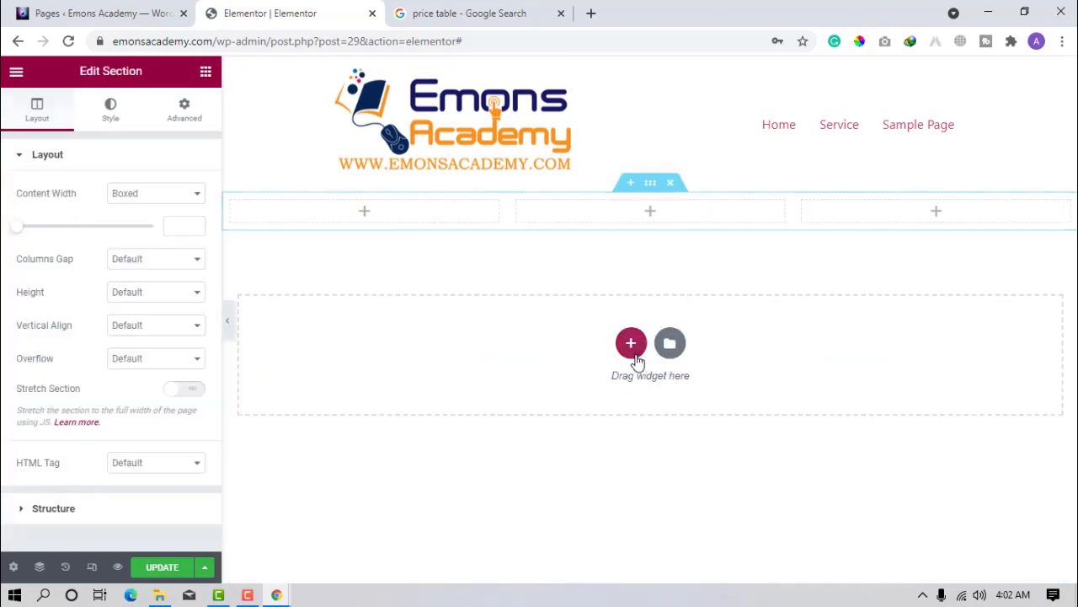
click(202, 72)
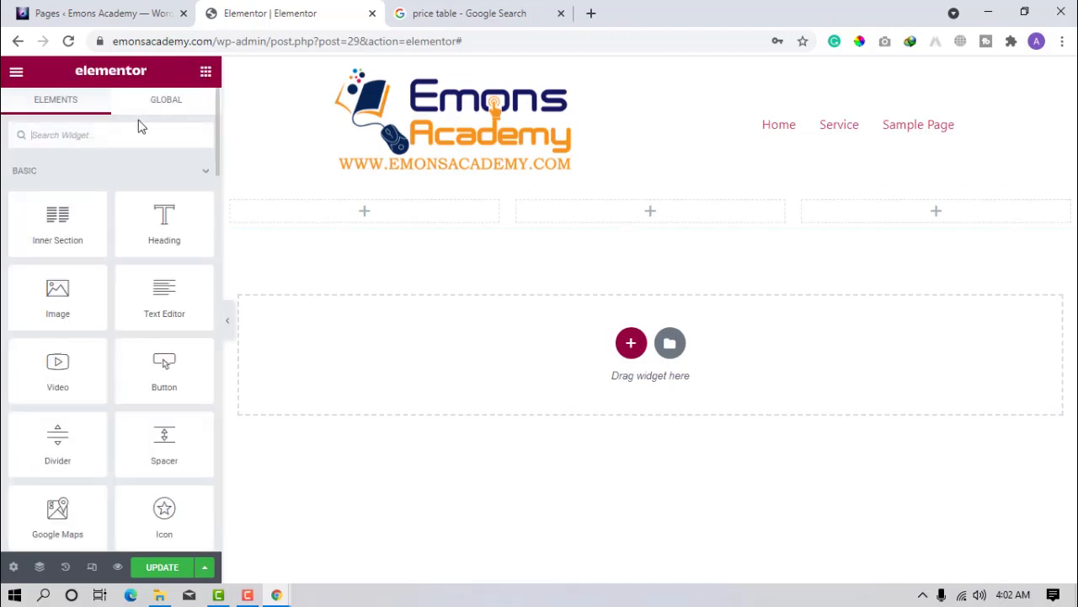
text(price table)
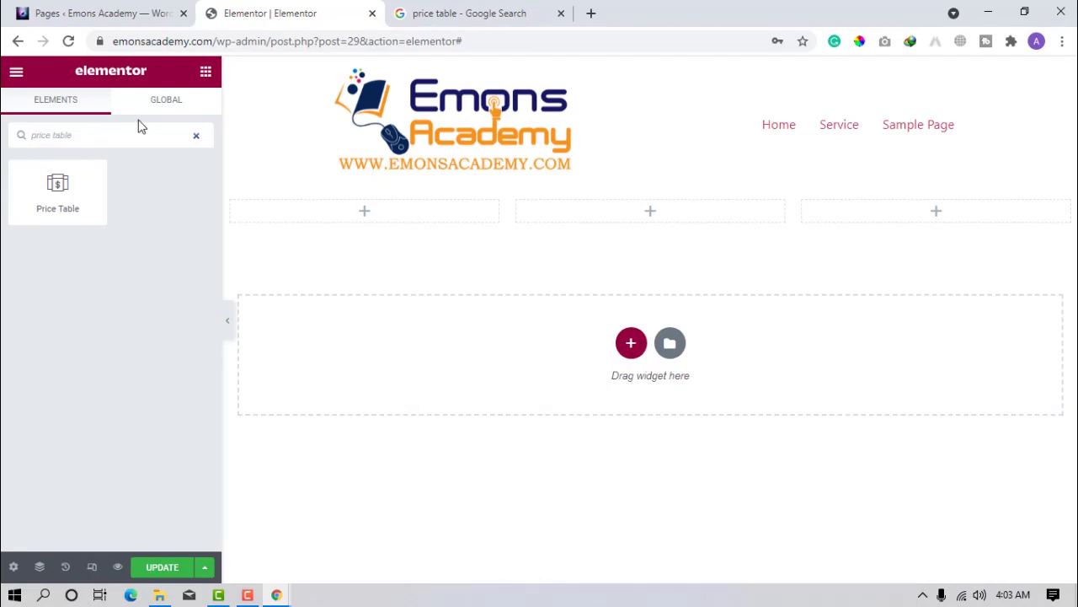
drag(44, 179, 636, 200)
drag(22, 207, 652, 215)
scroll(767, 351, down, 3)
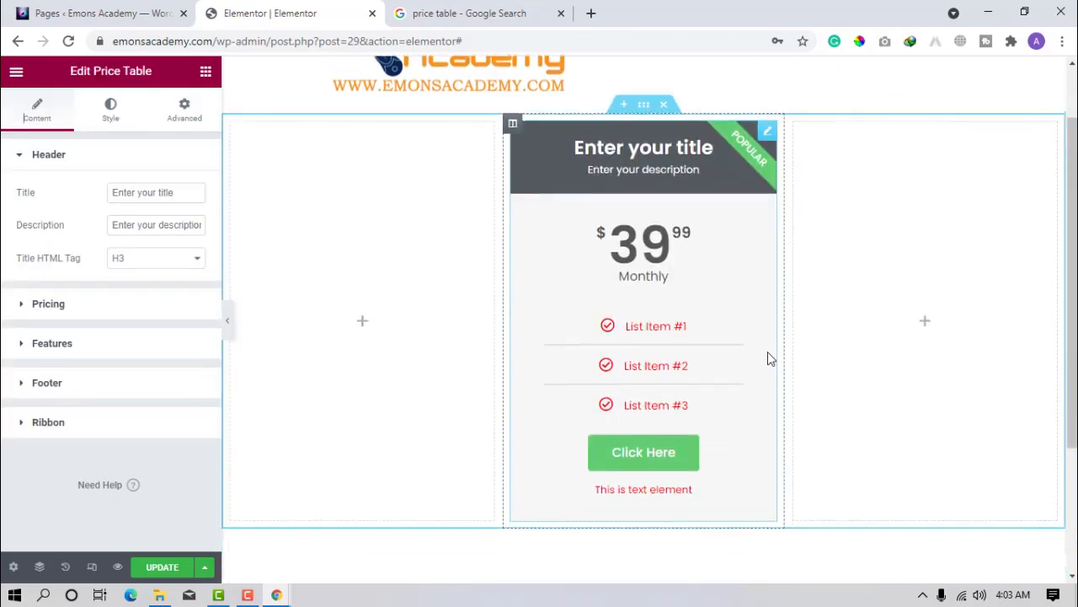
scroll(775, 360, up, 2)
scroll(539, 233, up, 1)
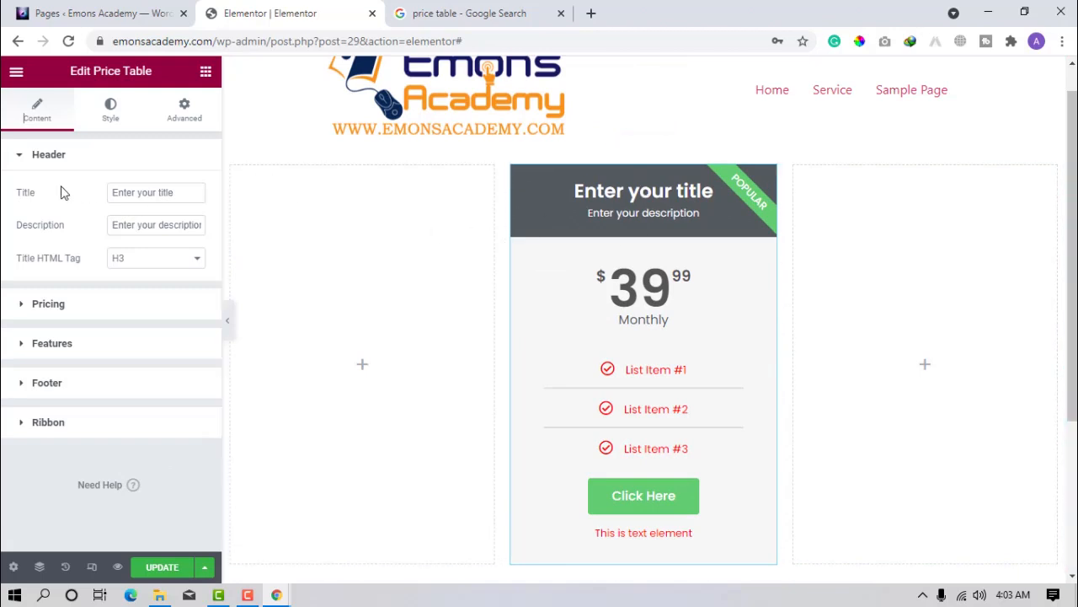
Step: Set the price table's header title to "Premium"
click(196, 194)
triple_click(155, 194)
text(P)
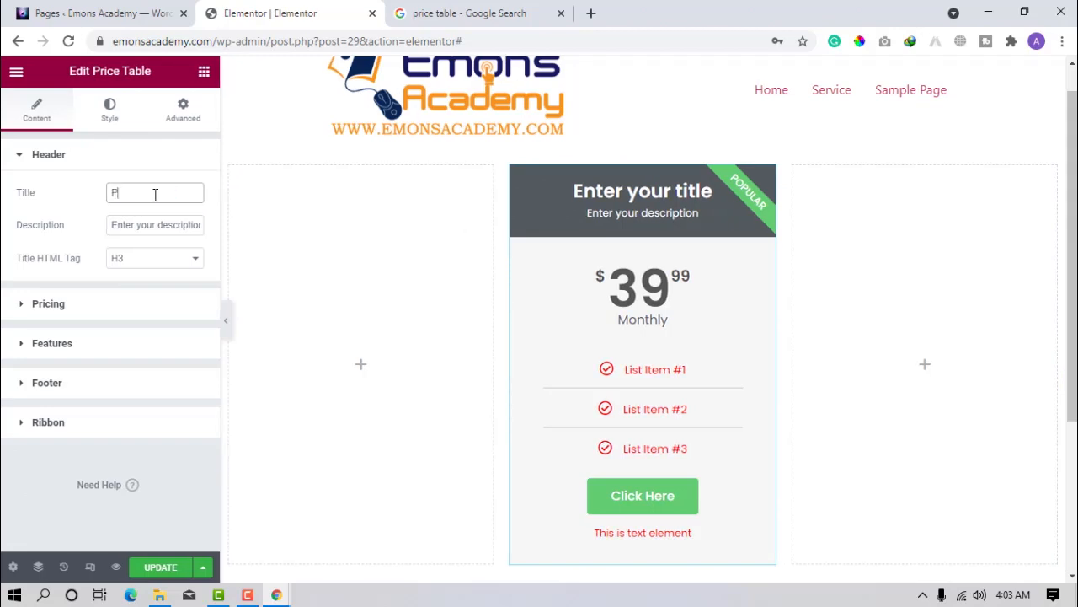
text(rem)
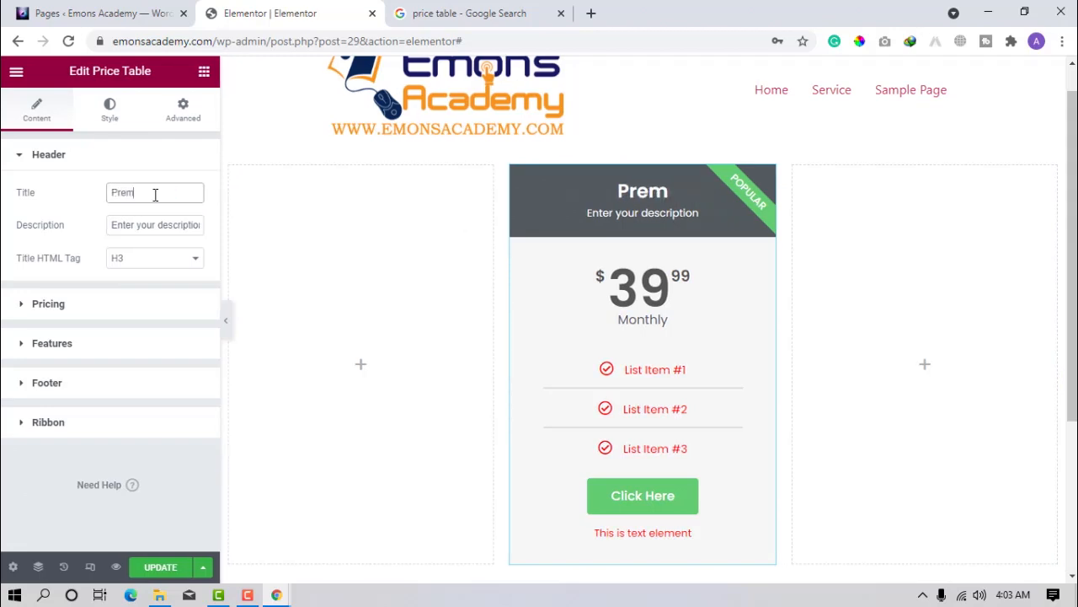
text(ium Member)
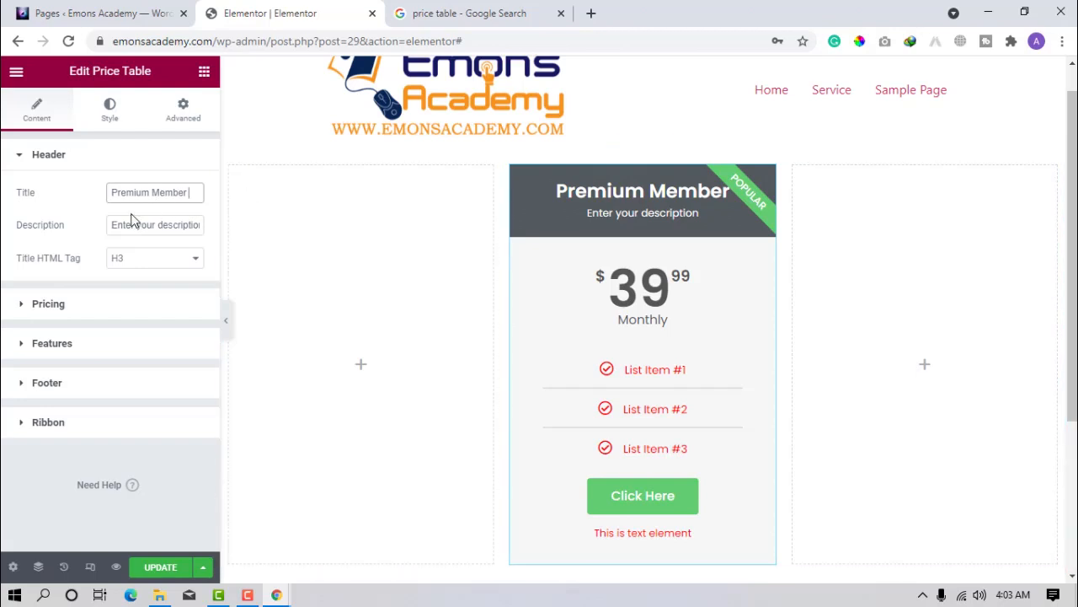
drag(154, 192, 225, 192)
key(BackSpace)
Step: Set the price table's header description to "Public Demands"
triple_click(165, 226)
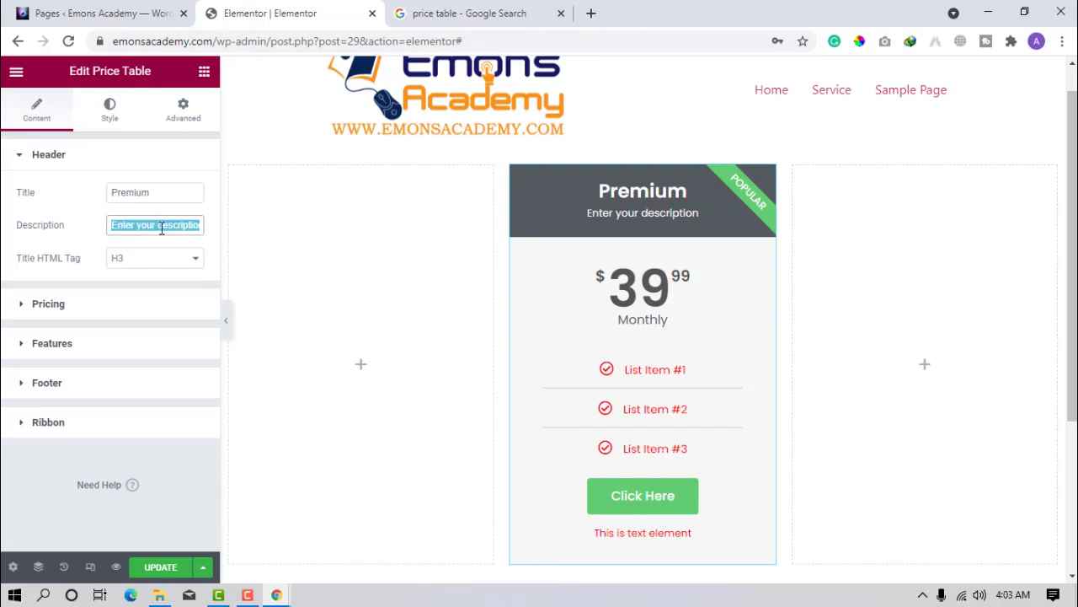
text(P)
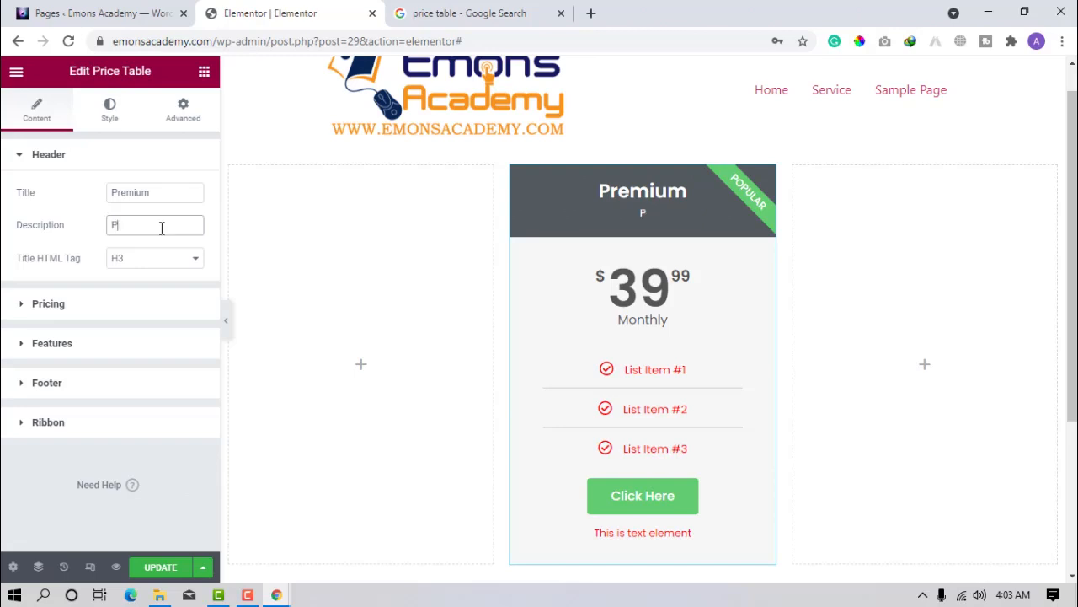
text(ublic Demands)
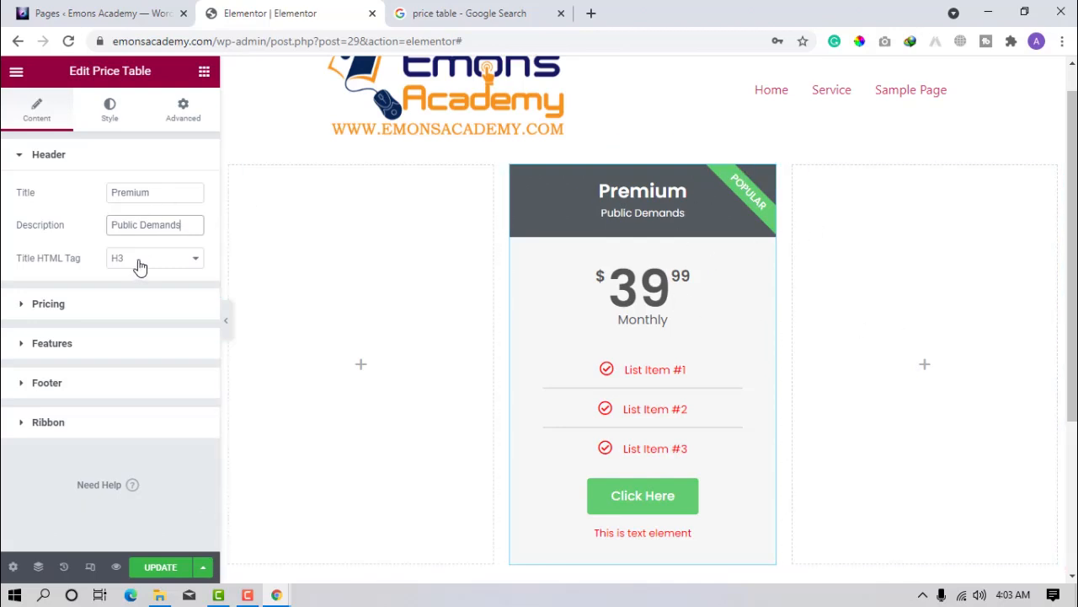
Step: Try the Custom currency symbol in the price table's pricing settings and return it to $ Dollar
click(90, 307)
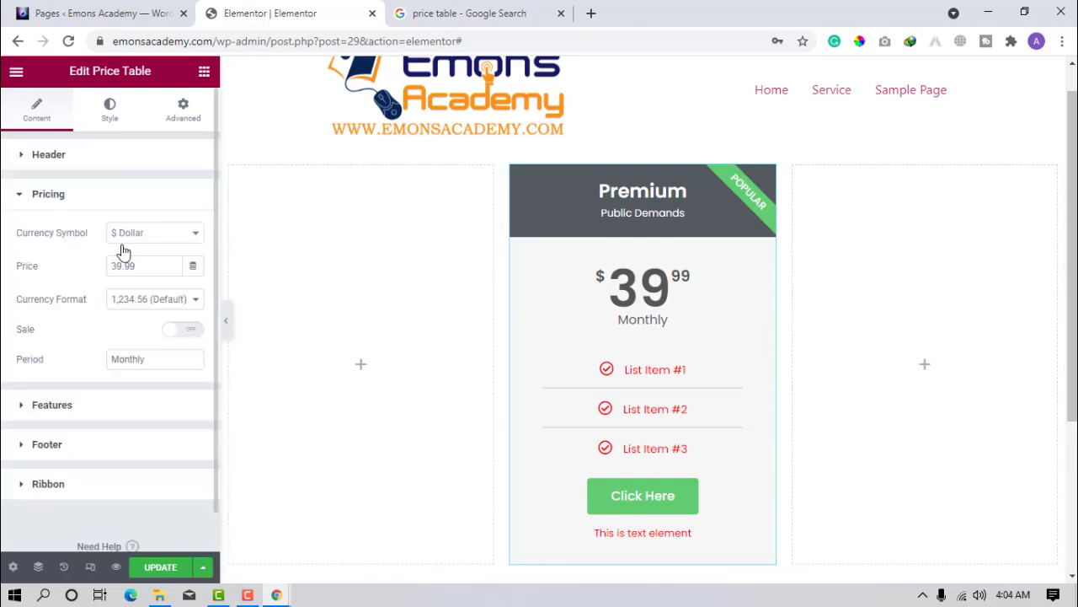
drag(150, 265, 96, 273)
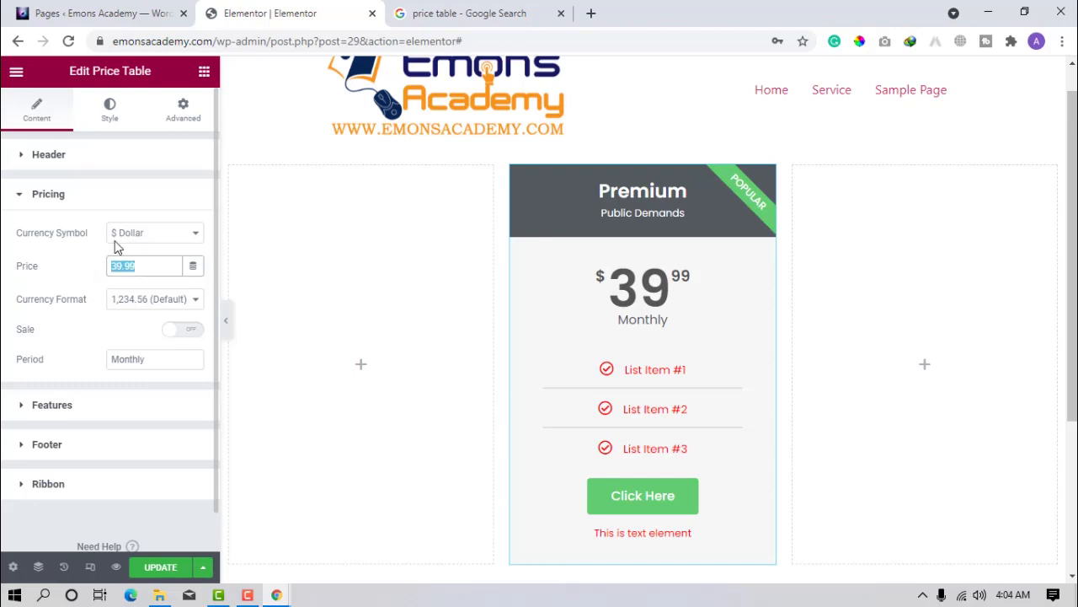
click(117, 237)
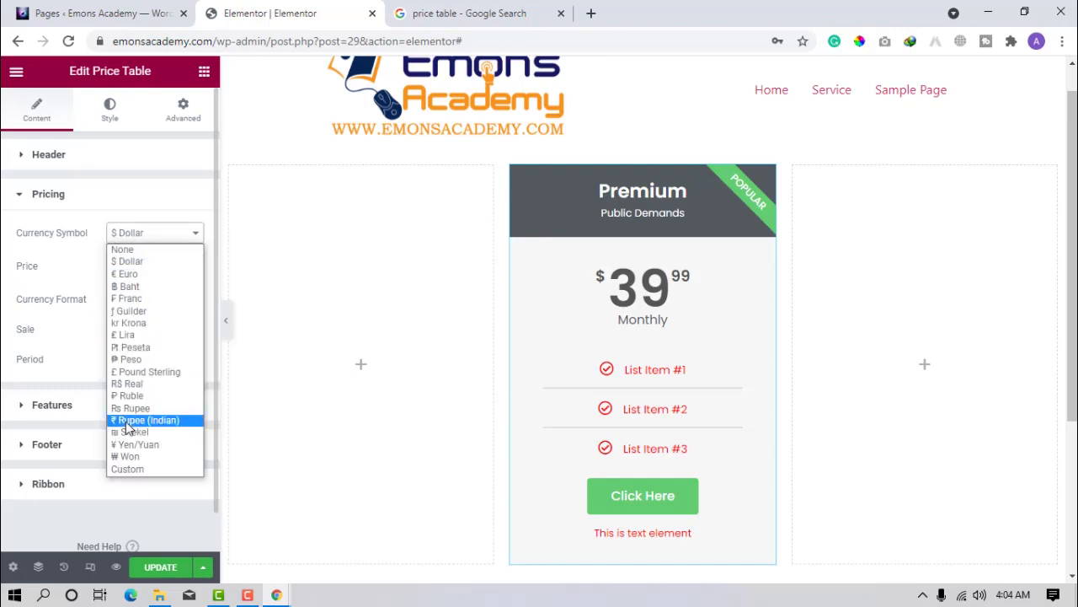
click(135, 468)
click(142, 267)
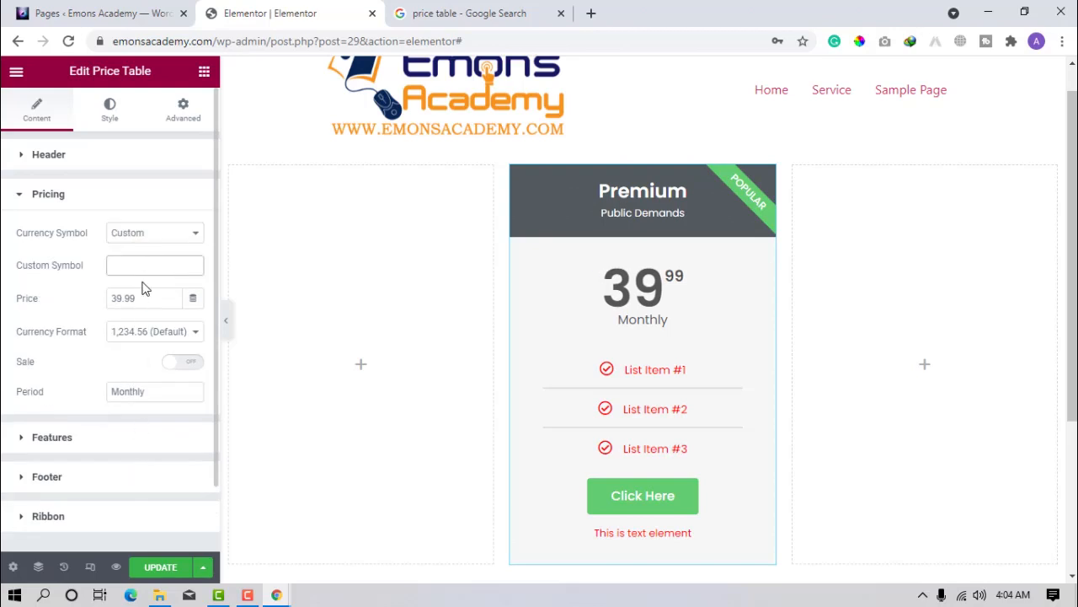
click(158, 236)
click(130, 261)
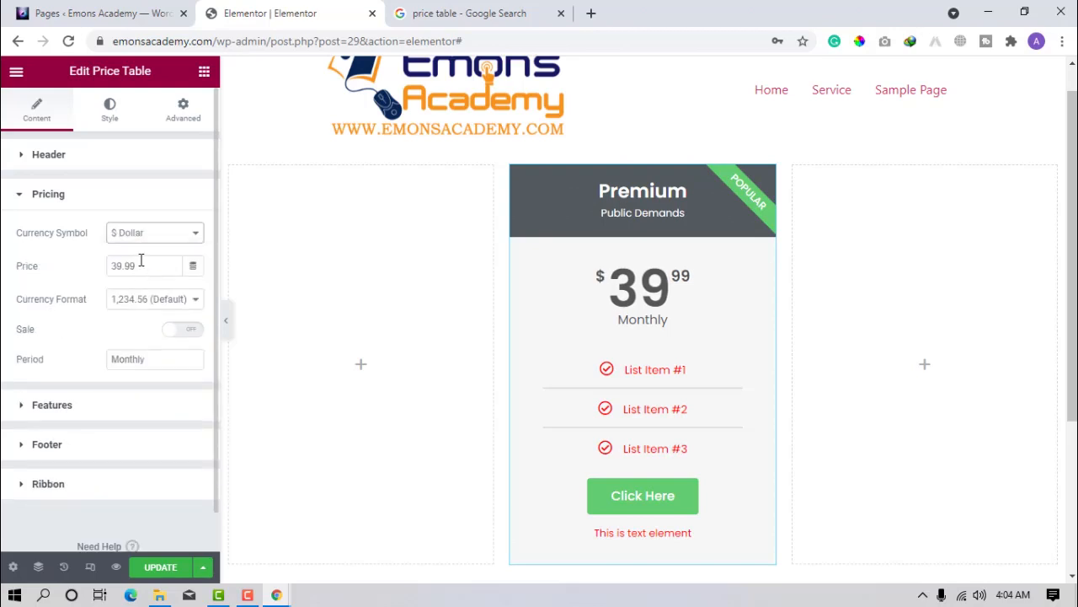
Step: Clear the period text below the price in the price table's pricing settings
click(141, 261)
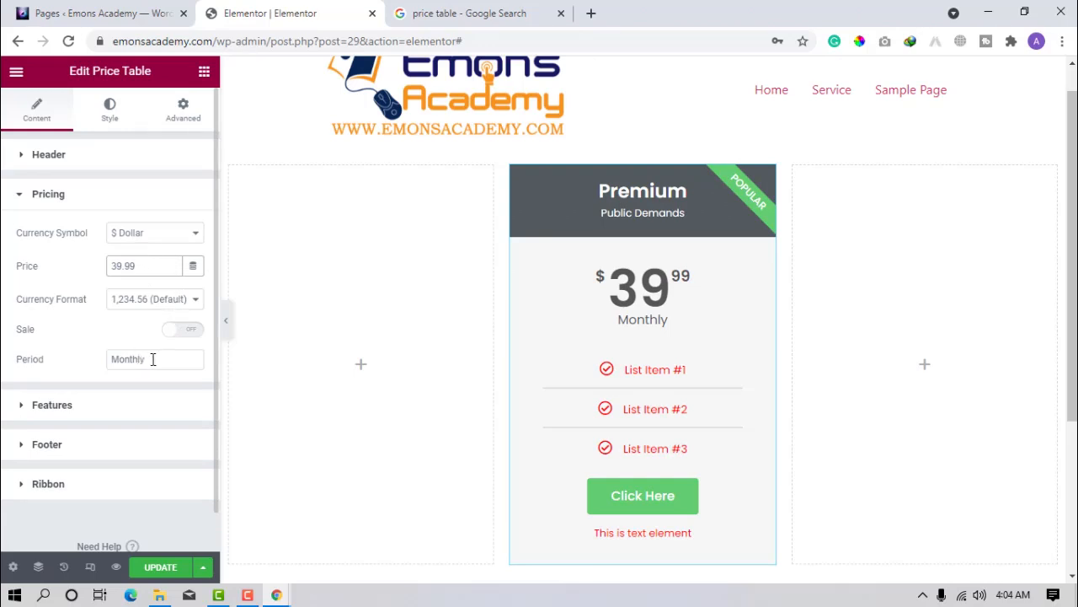
drag(164, 361, 70, 368)
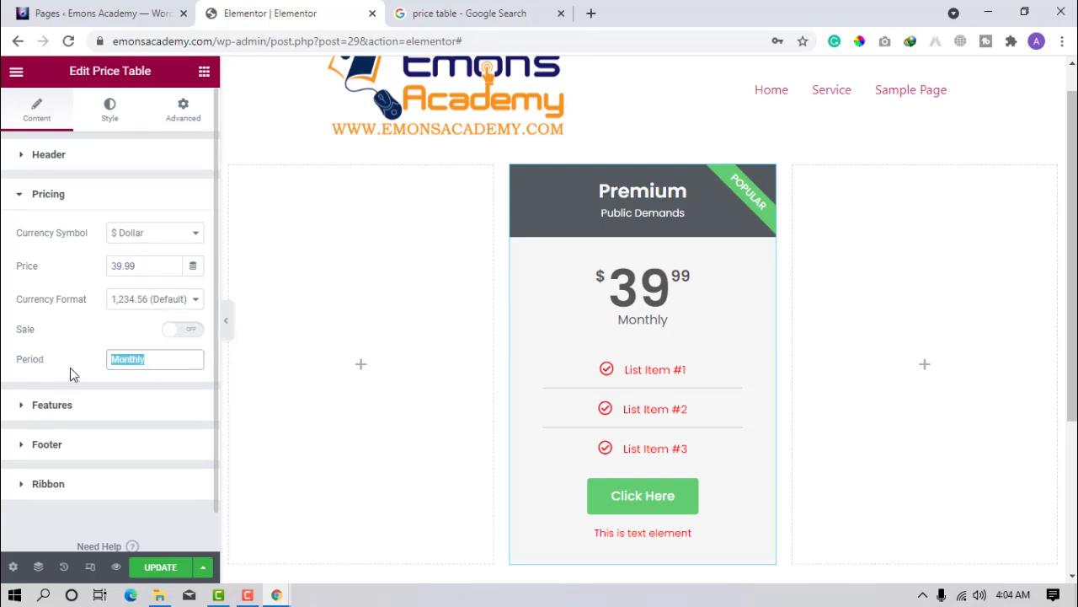
key(BackSpace)
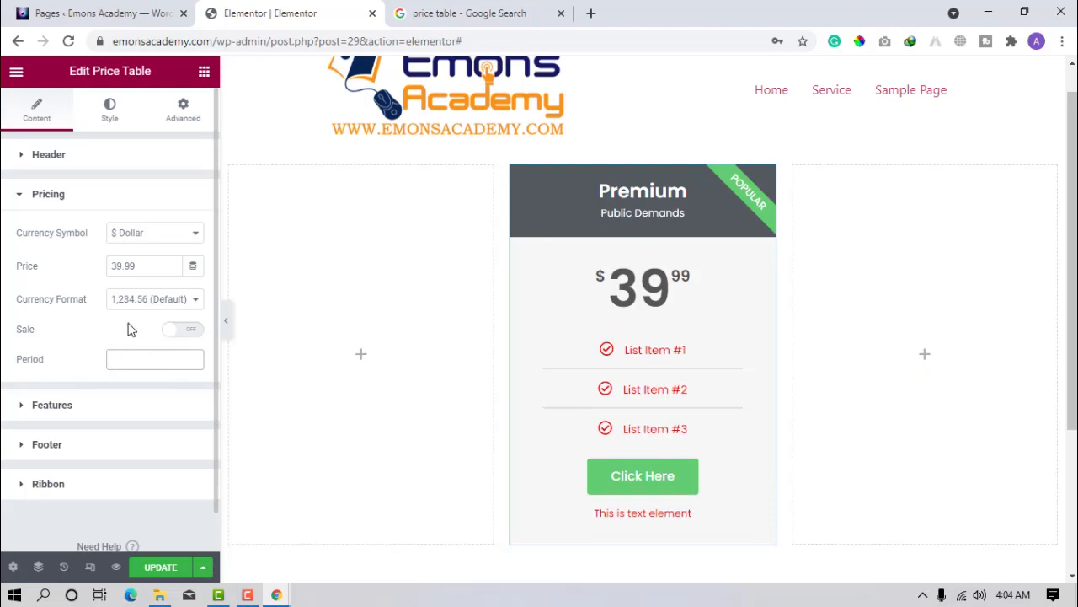
Step: Change the first feature item's text in the price table to "Unlimited Courses"
click(68, 405)
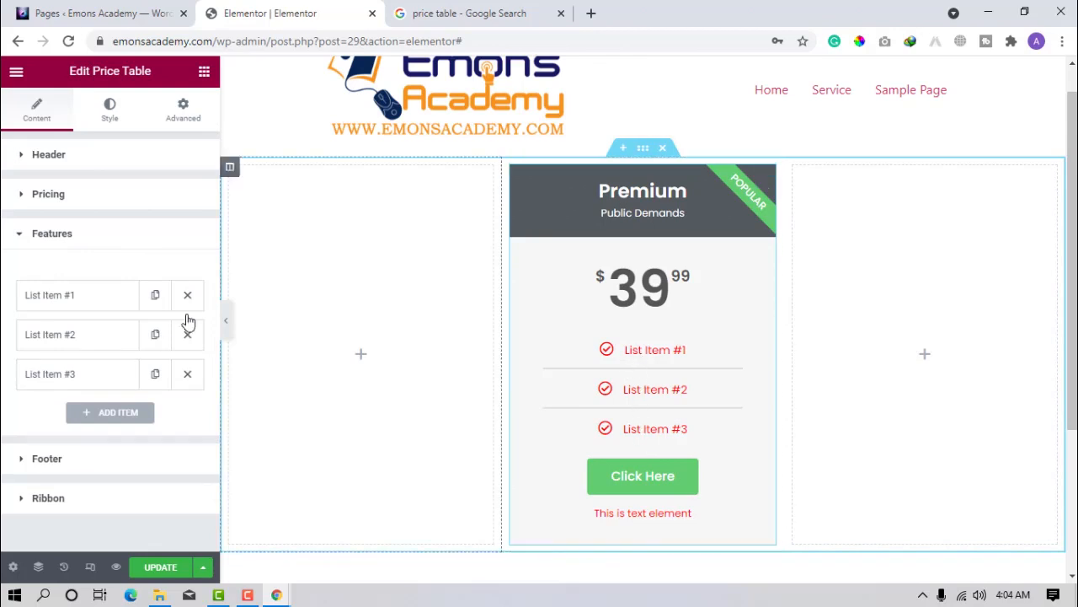
click(79, 296)
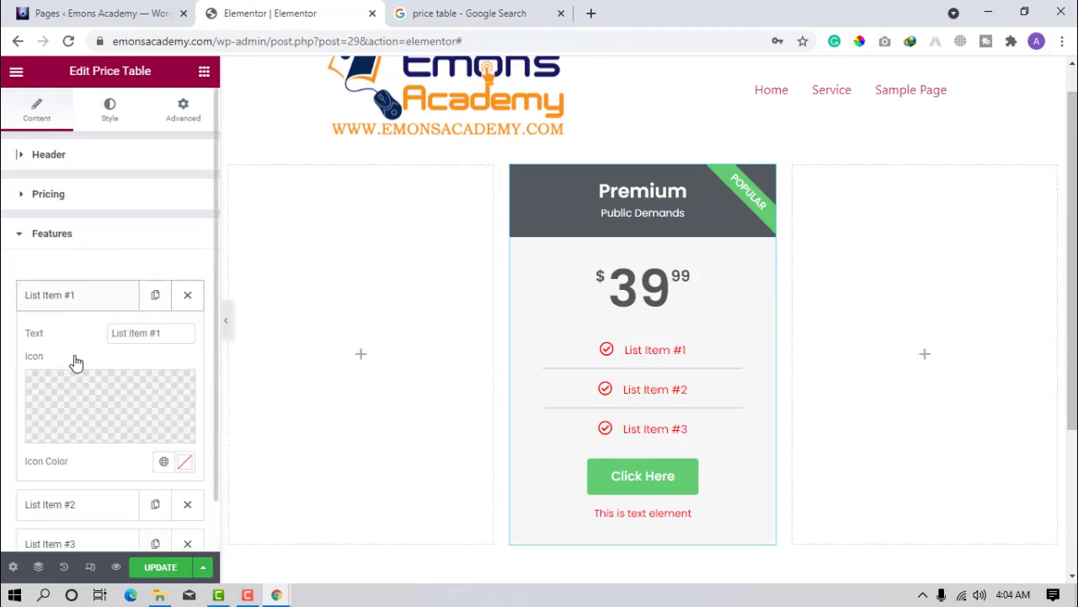
click(147, 337)
key(ctrl+a)
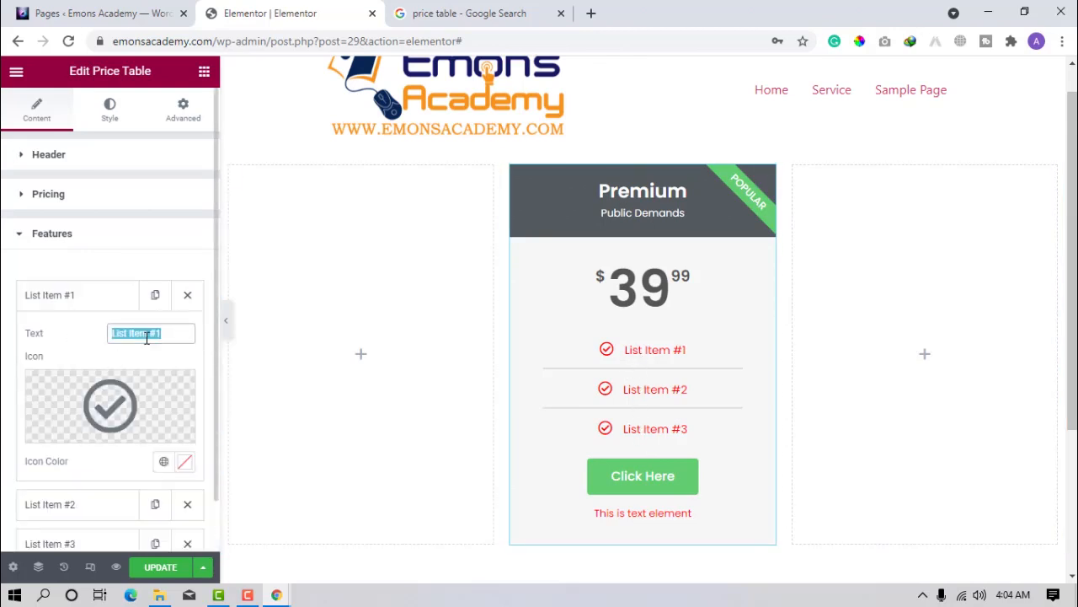
text(U)
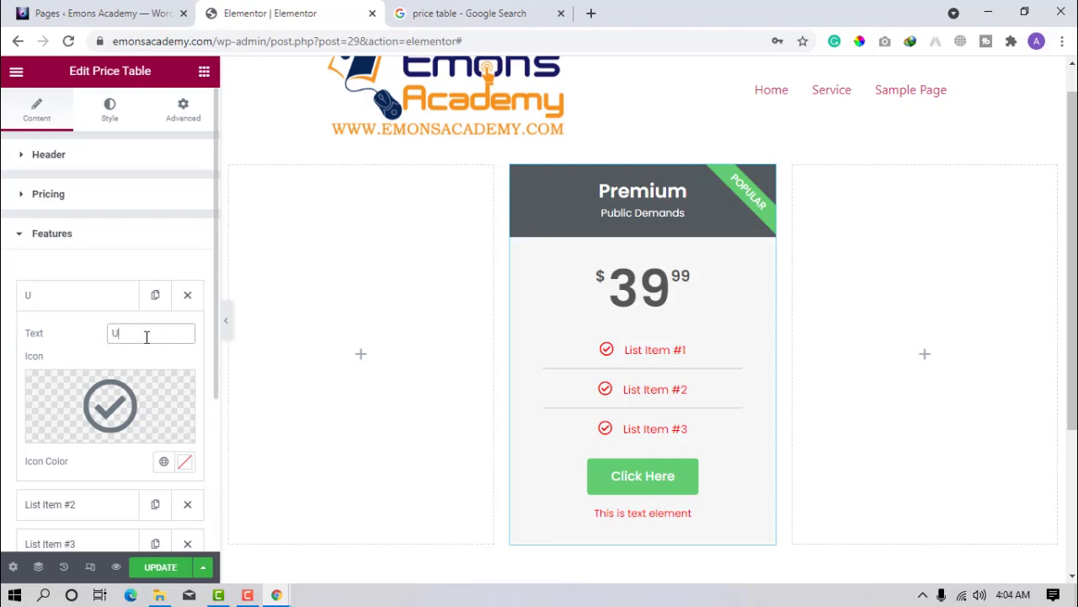
text(nlimited)
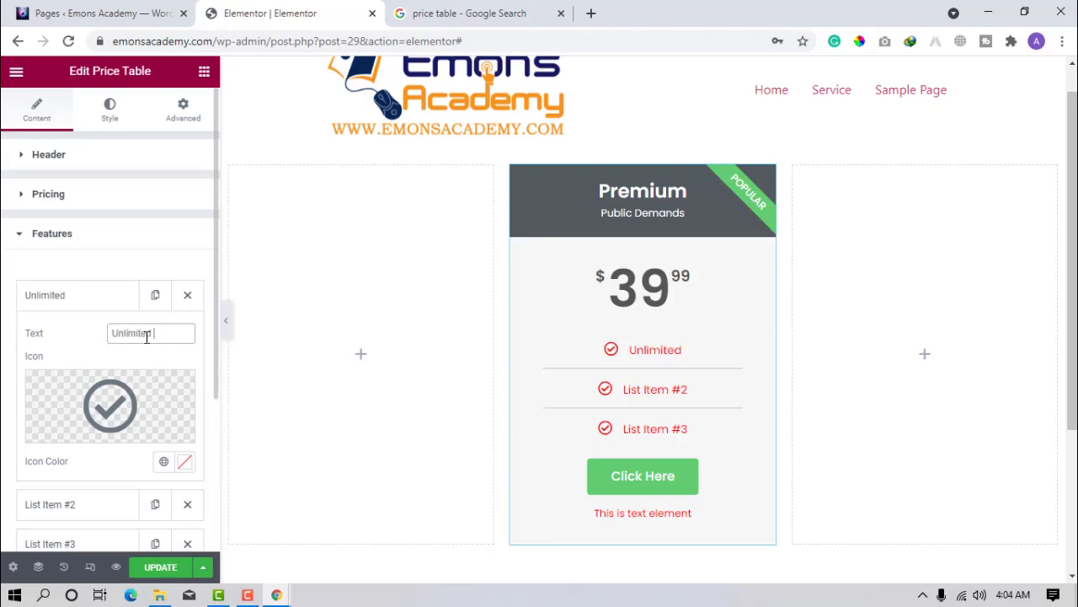
text( Courses)
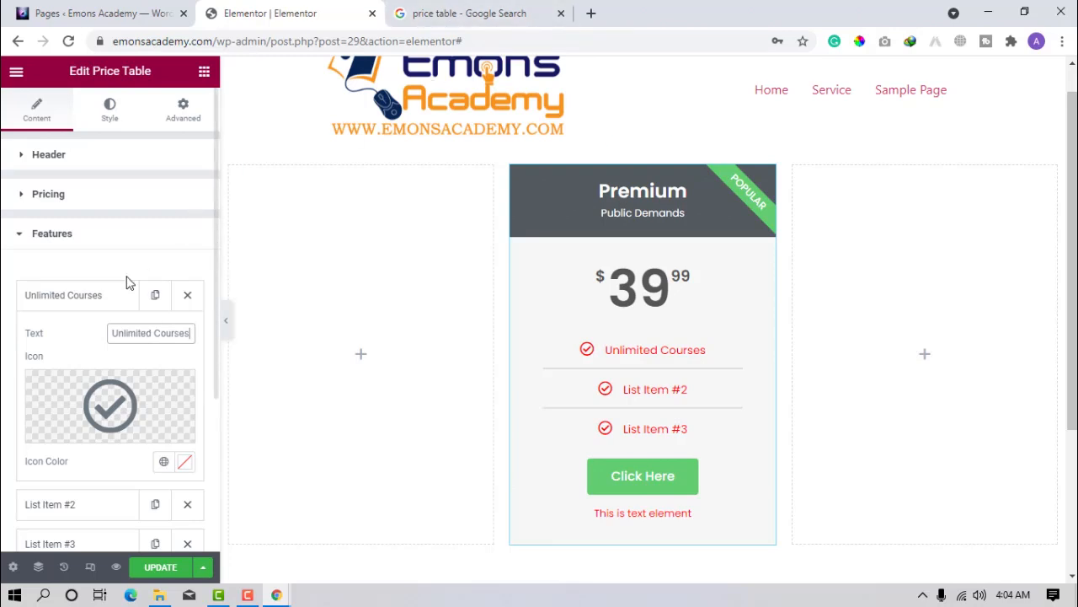
click(99, 302)
Step: Change the second feature item's text in the price table to "Life Time Support"
click(91, 337)
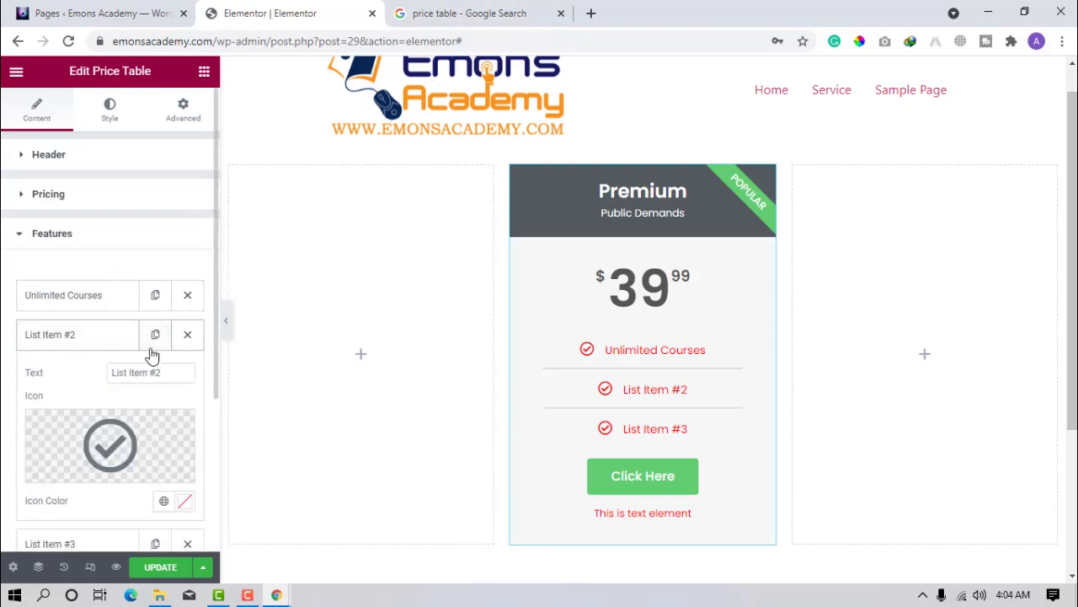
double_click(168, 376)
triple_click(169, 376)
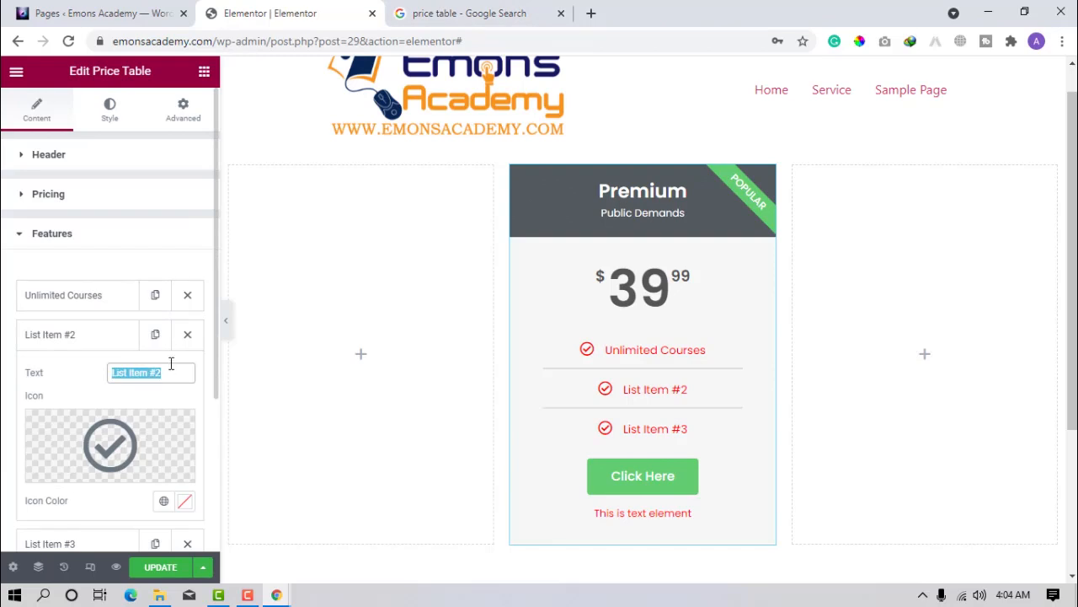
text(Life)
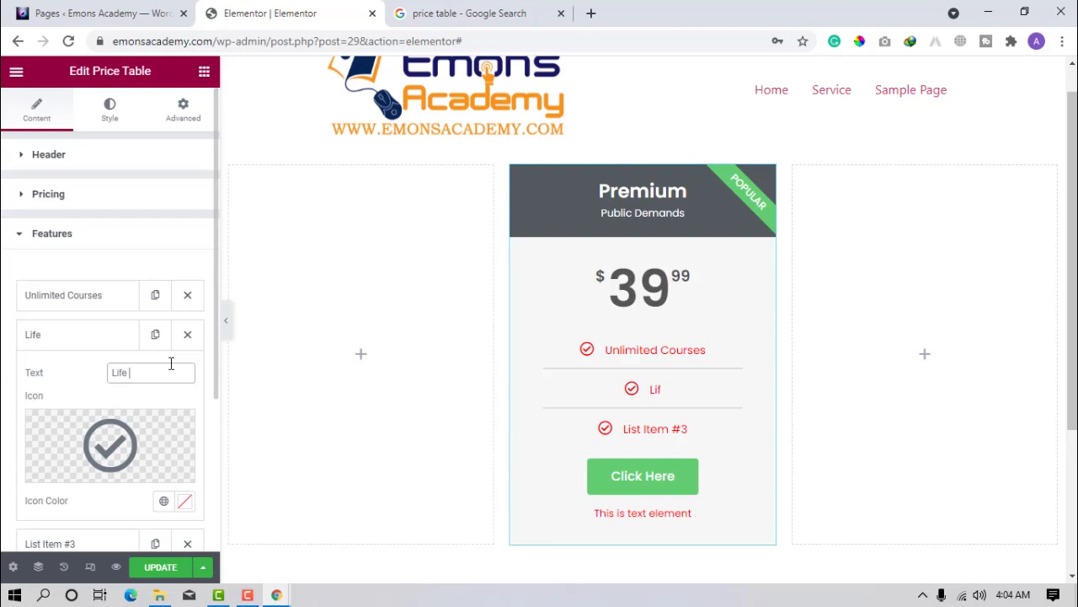
text( Time)
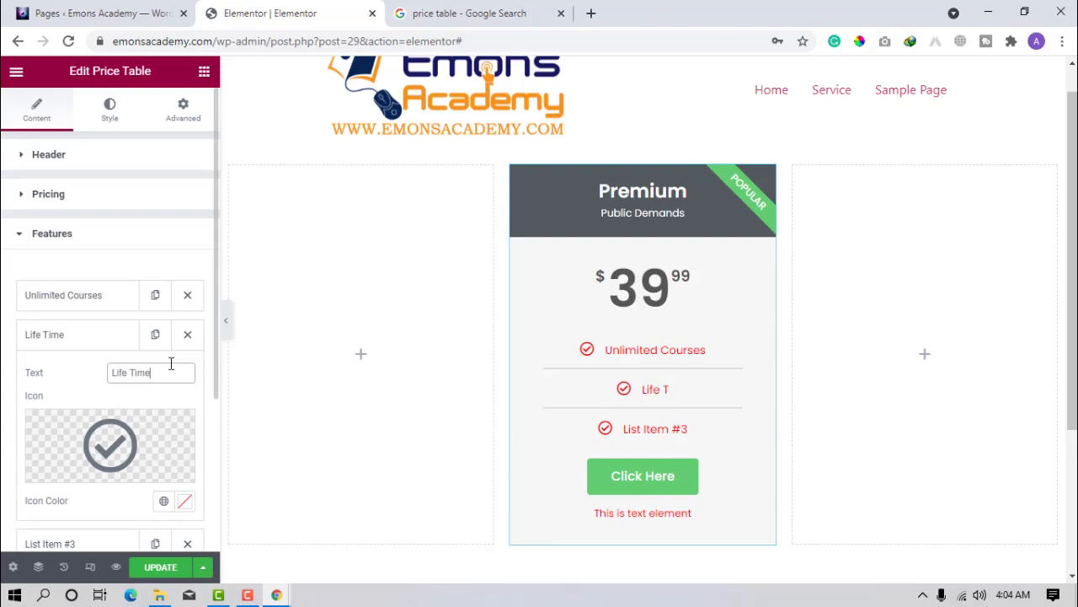
text( Support)
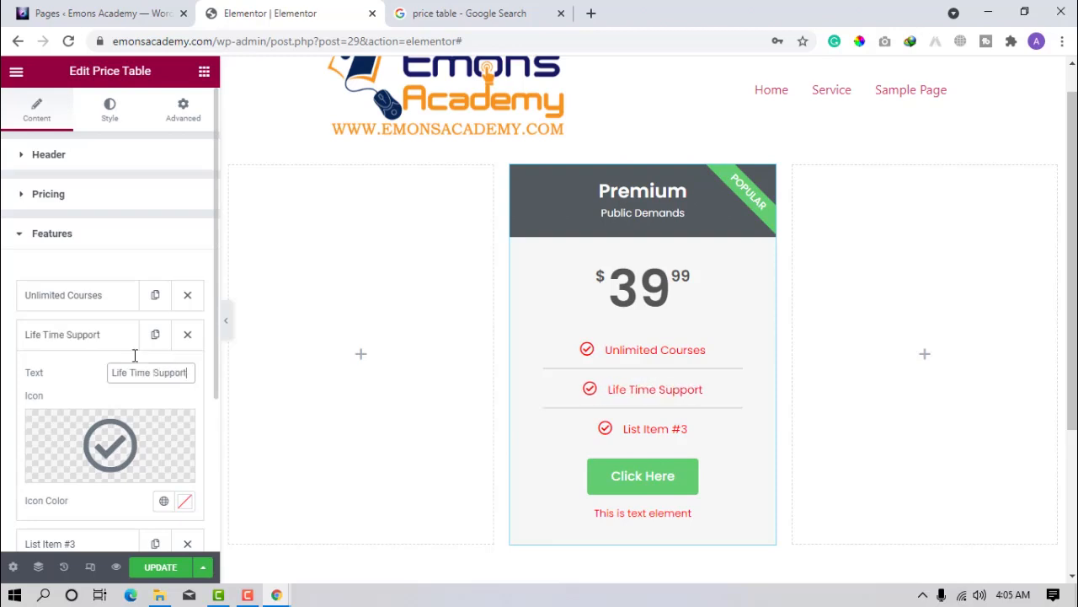
Step: Change the third feature item's text in the price table to "Best choice"
click(65, 337)
click(62, 373)
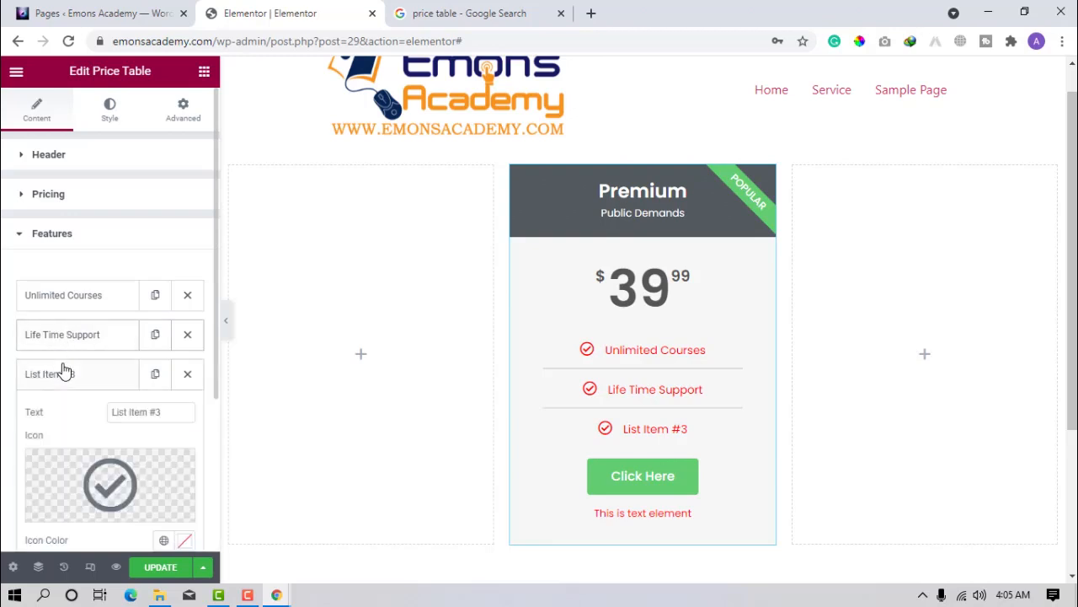
triple_click(148, 411)
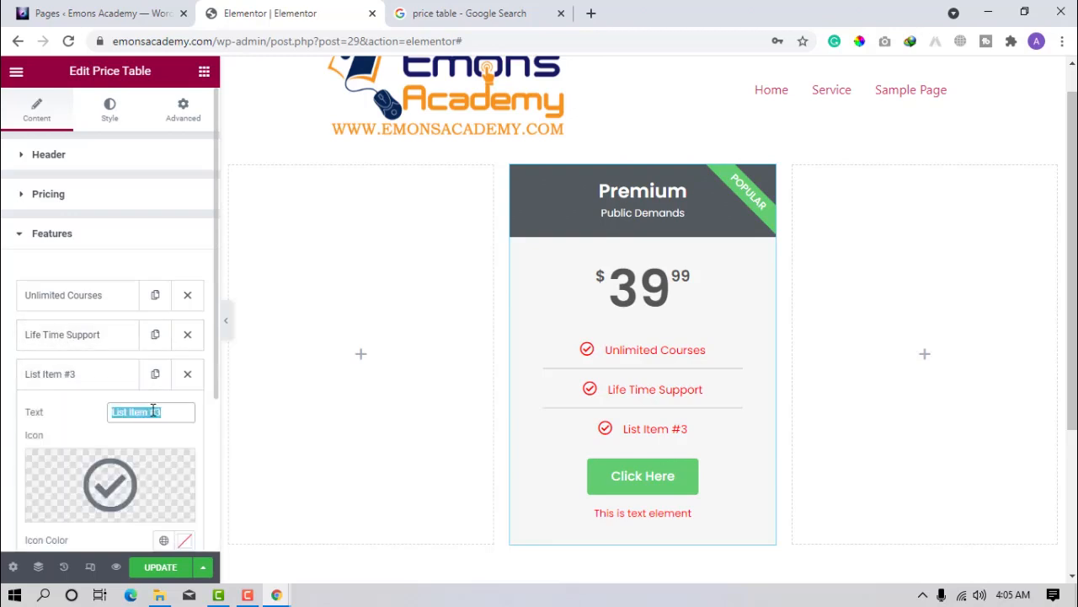
text(Bst ch)
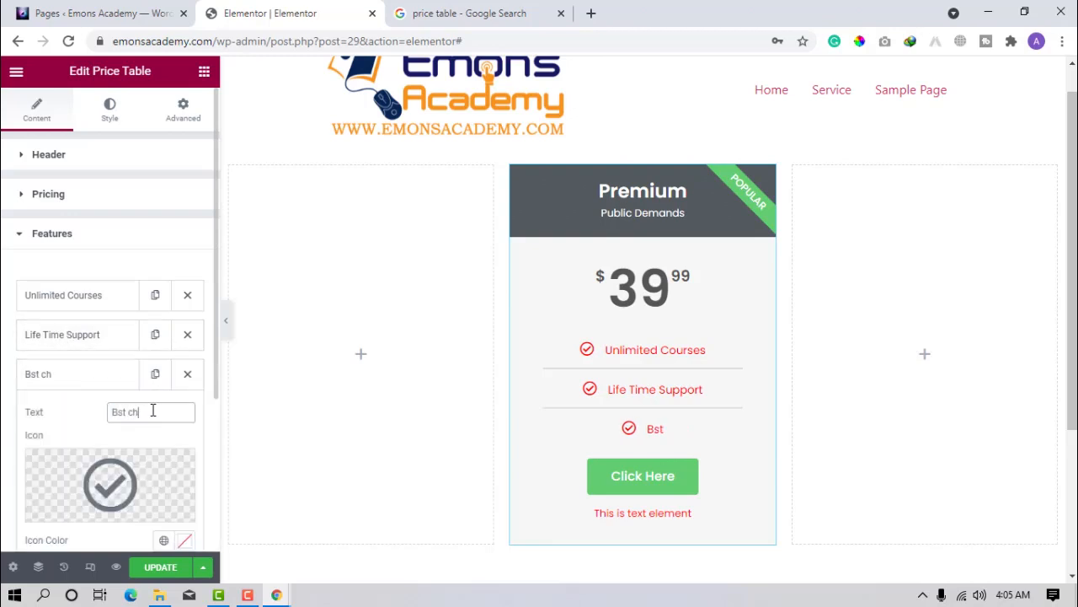
text(oice)
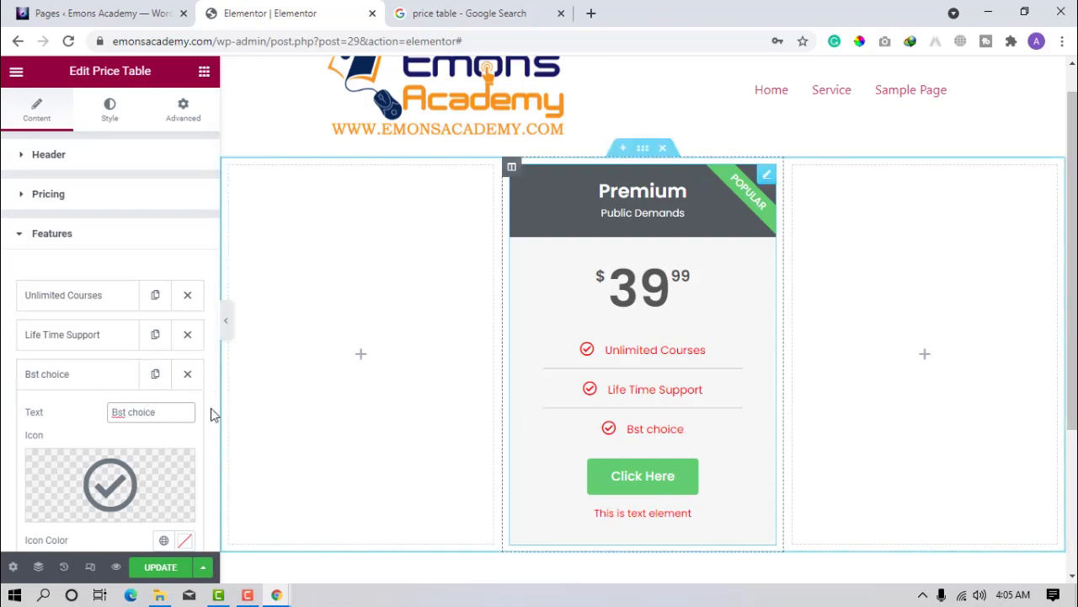
click(118, 413)
text(e)
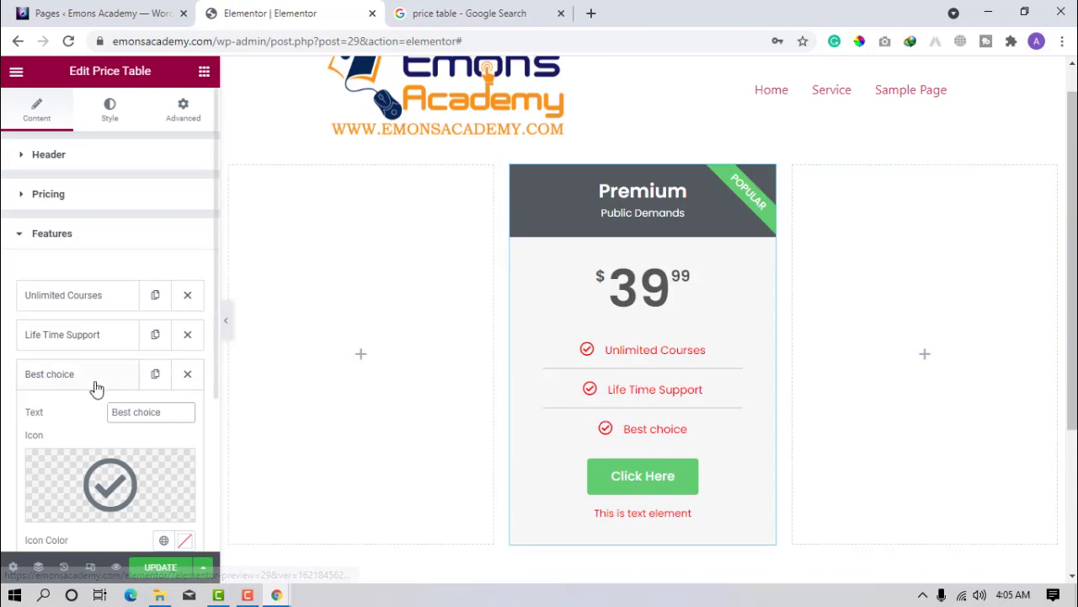
click(63, 369)
Step: Clear the additional info text in the price table's footer settings
click(47, 458)
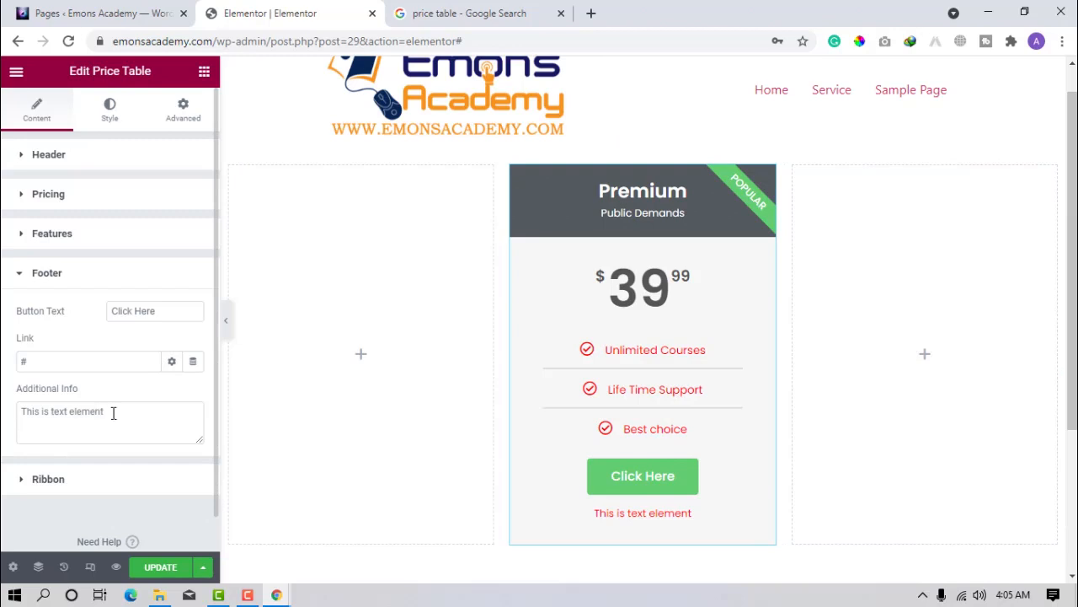
drag(126, 414, 4, 431)
key(BackSpace)
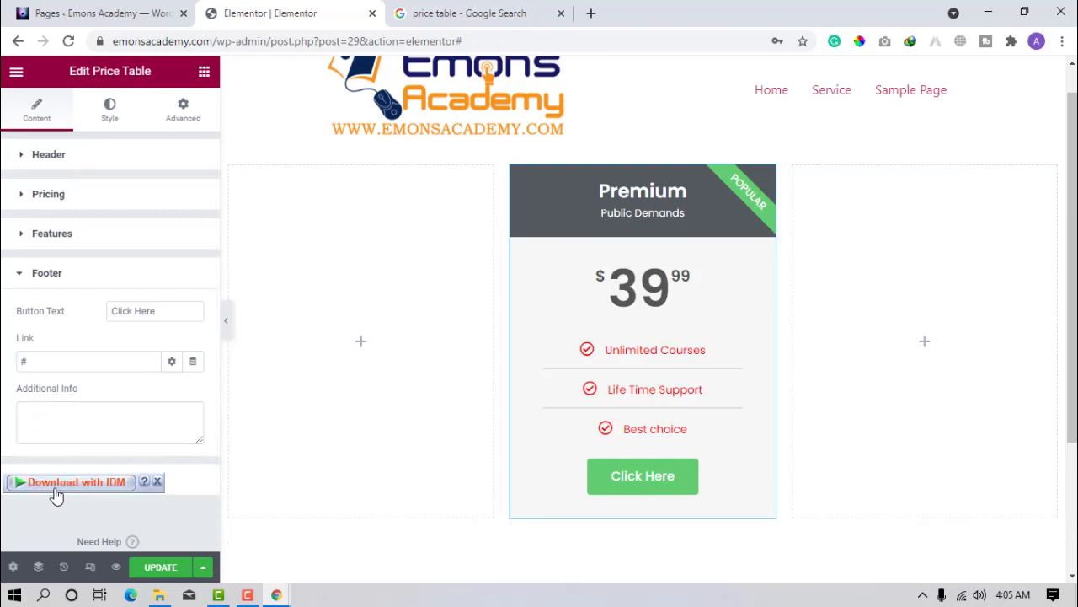
Step: Set the price table's ribbon title to "3 Months"
click(180, 492)
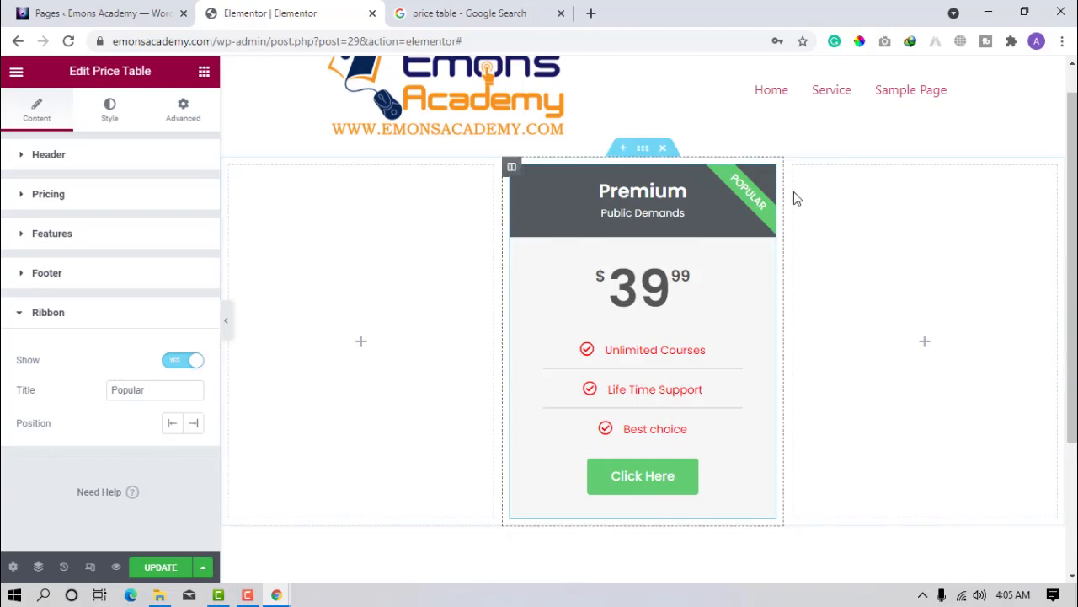
drag(148, 390, 127, 385)
text(3 Months)
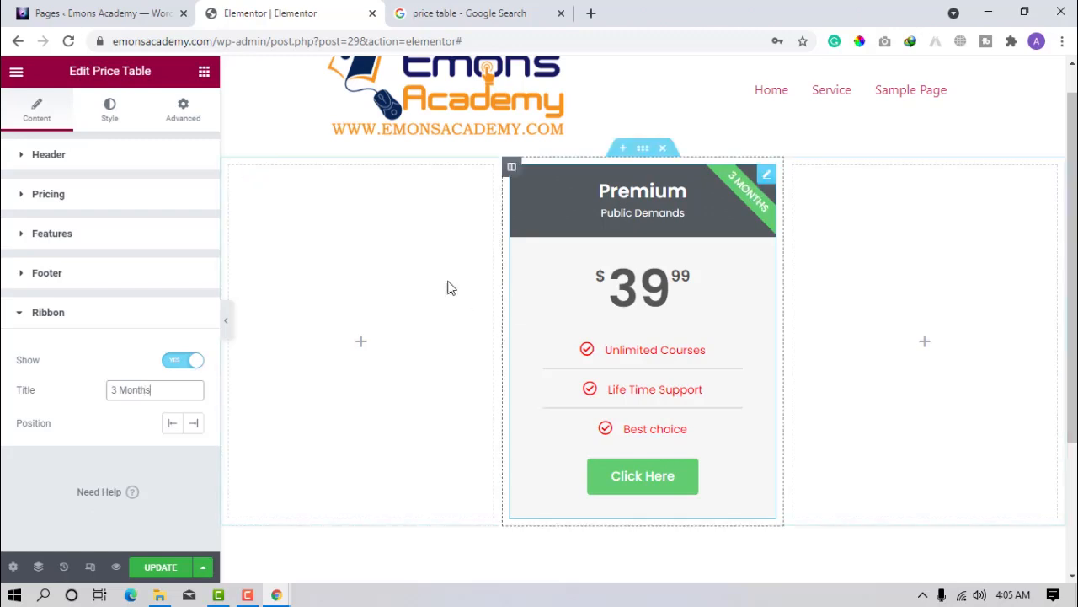
click(71, 321)
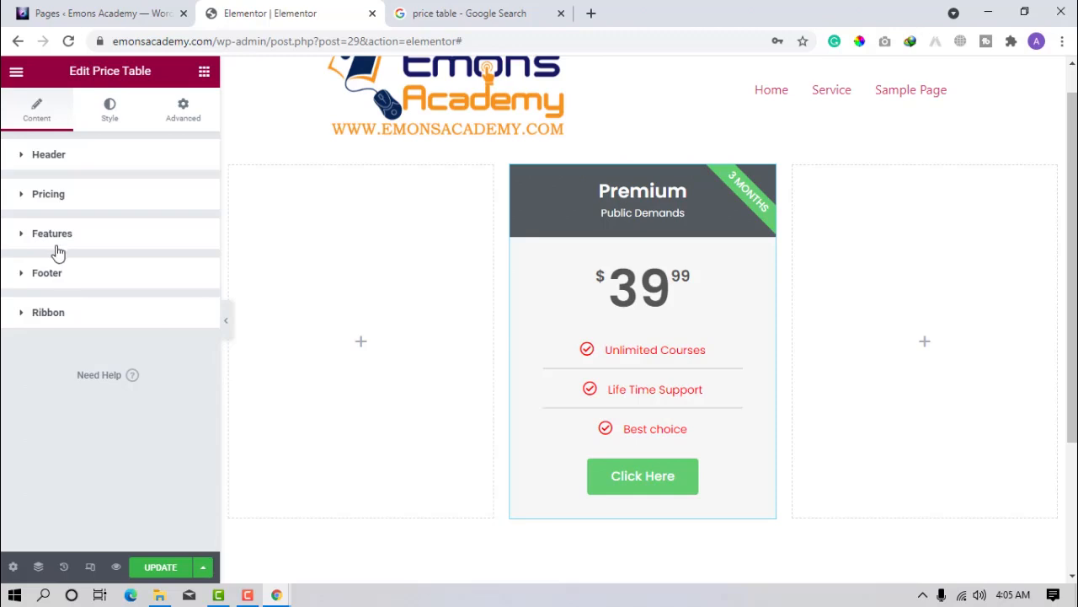
Step: Set the price table's footer button text to "Buy Now"
click(65, 274)
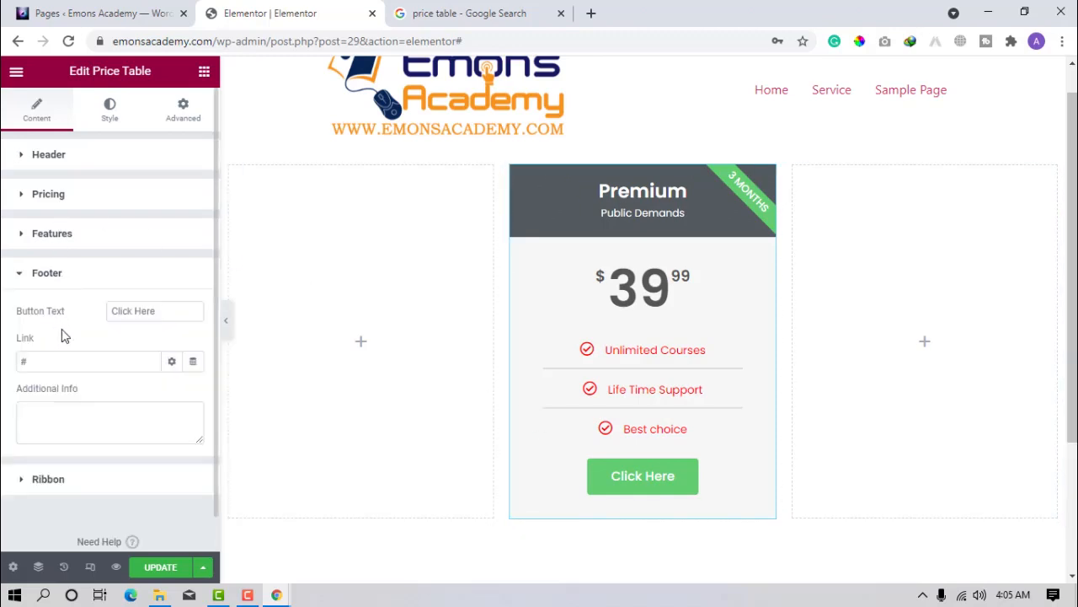
triple_click(135, 310)
text(Buy )
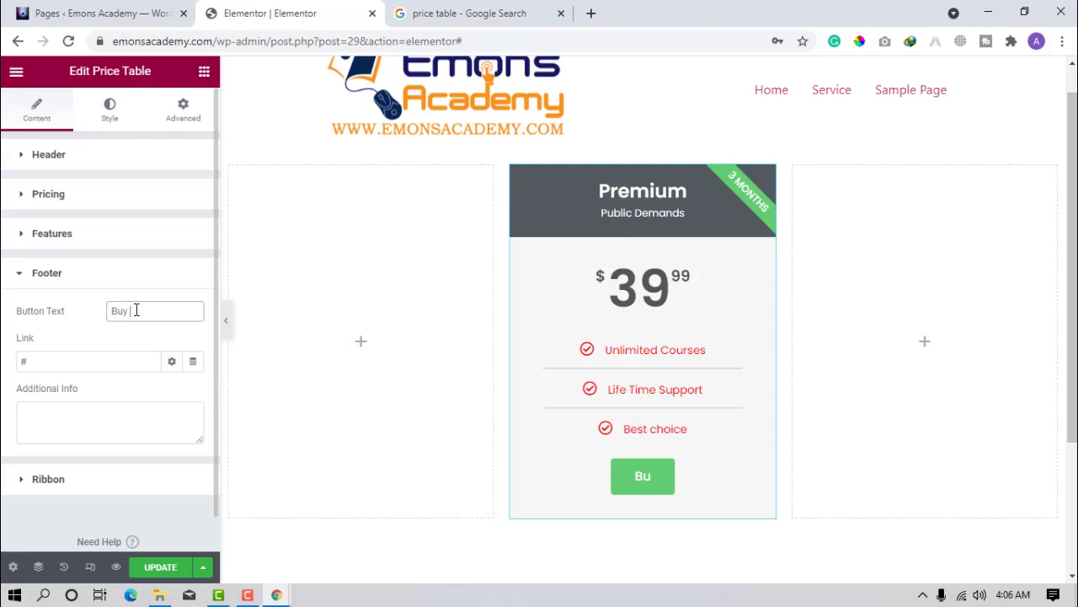
text(Now)
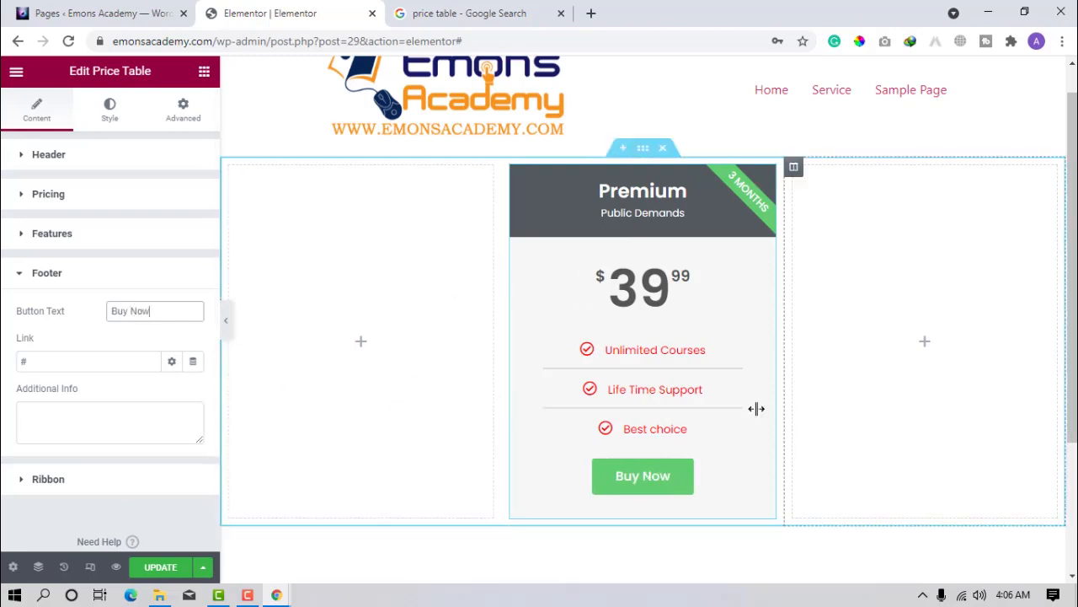
Step: Change the price table header's background colour to a strong magenta in its style settings
click(121, 115)
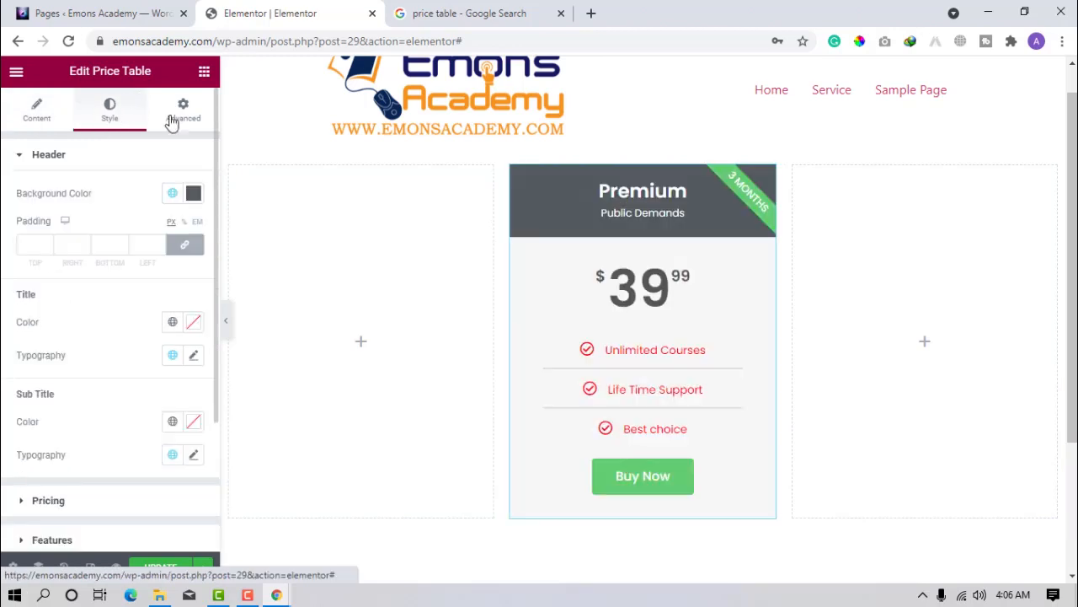
click(193, 195)
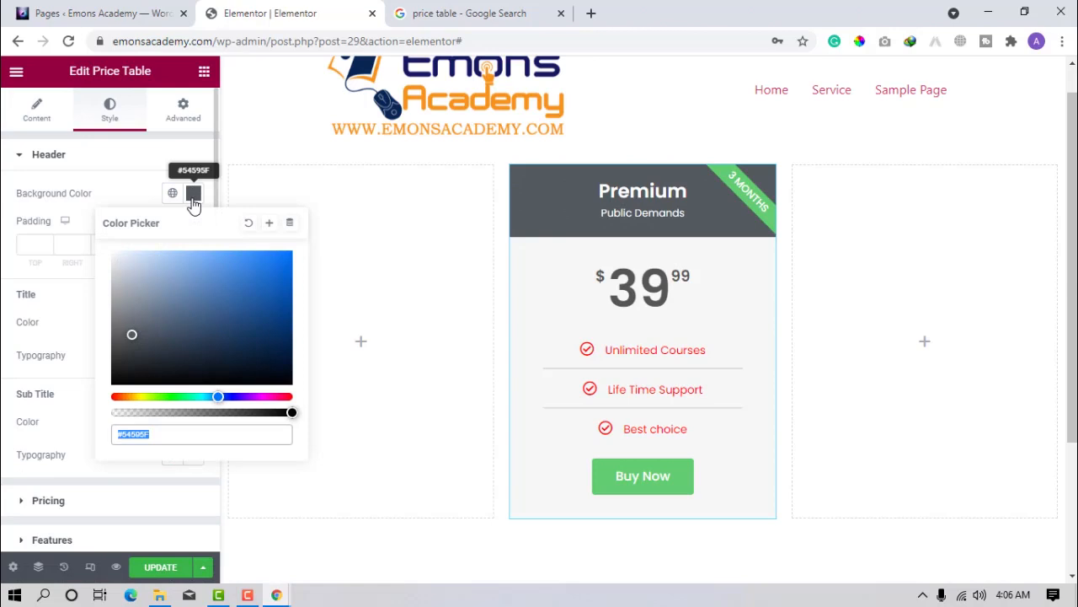
drag(264, 397, 286, 397)
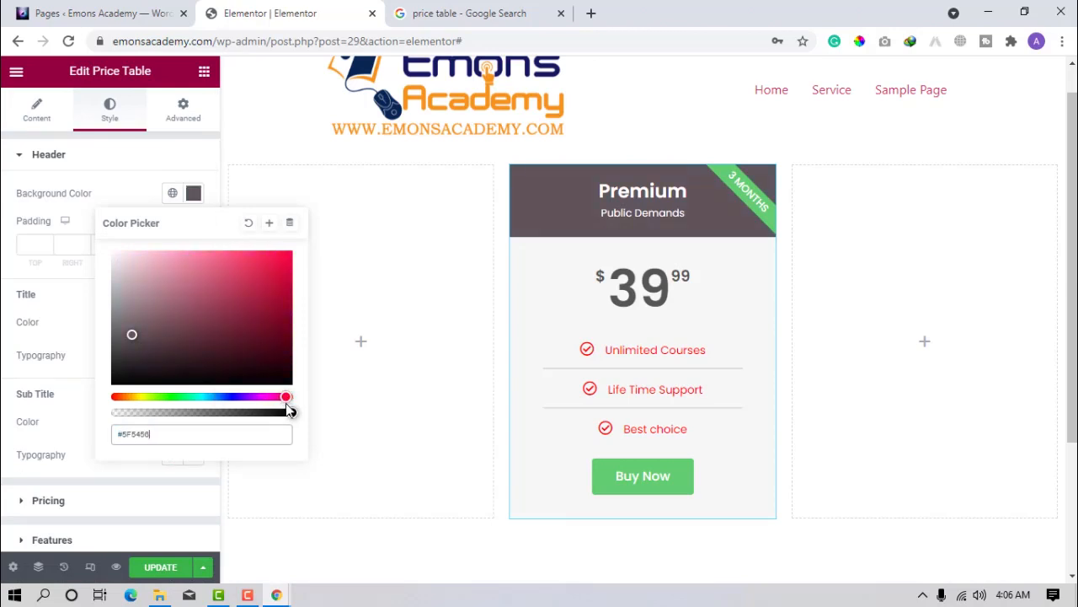
click(293, 287)
drag(286, 283, 214, 267)
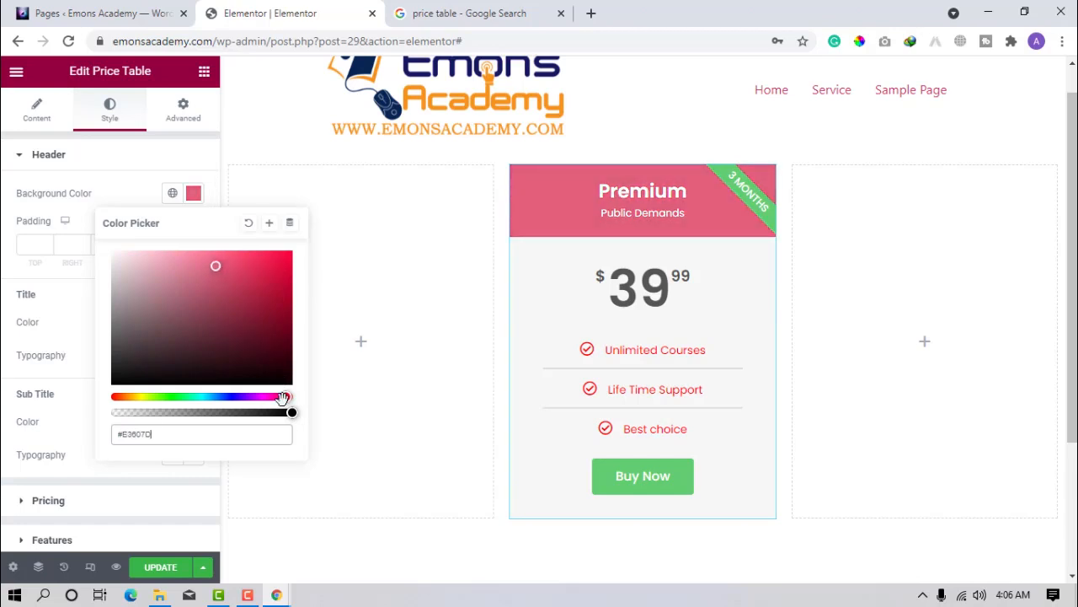
click(275, 397)
drag(275, 398, 269, 397)
click(289, 268)
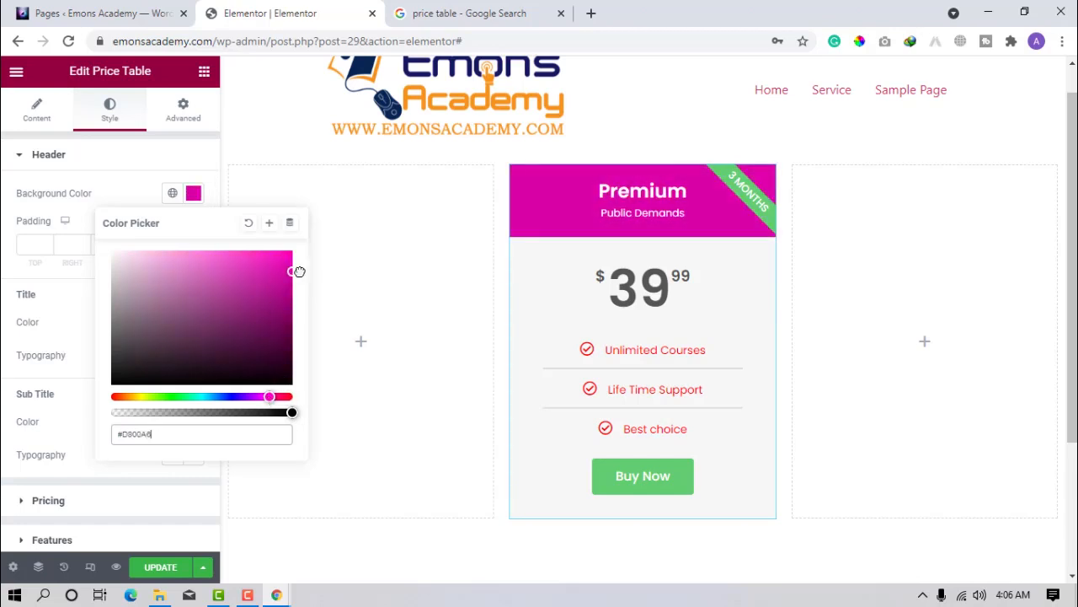
click(4, 283)
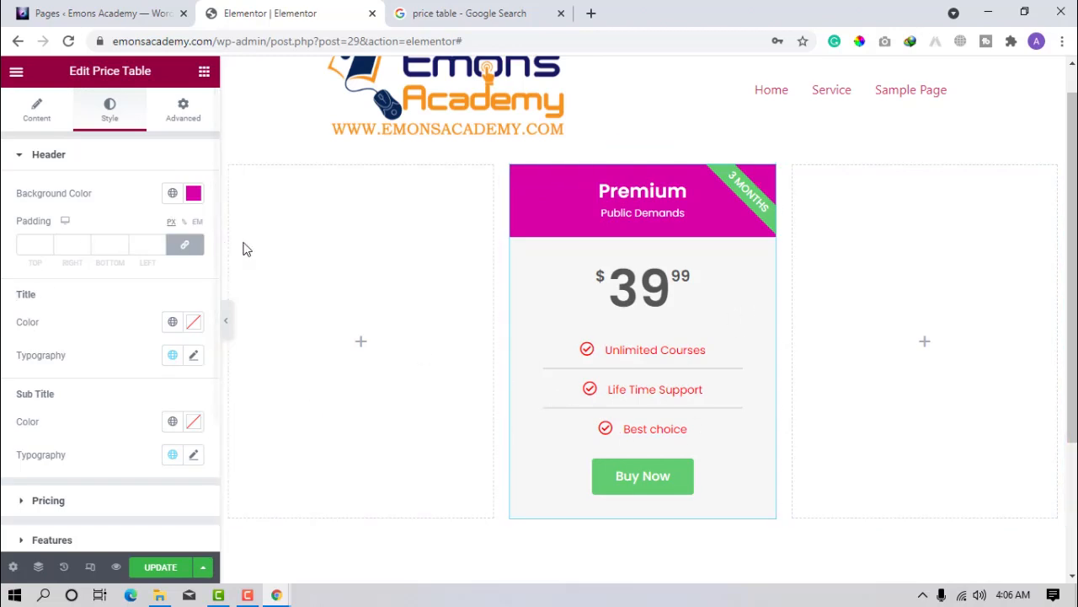
click(53, 160)
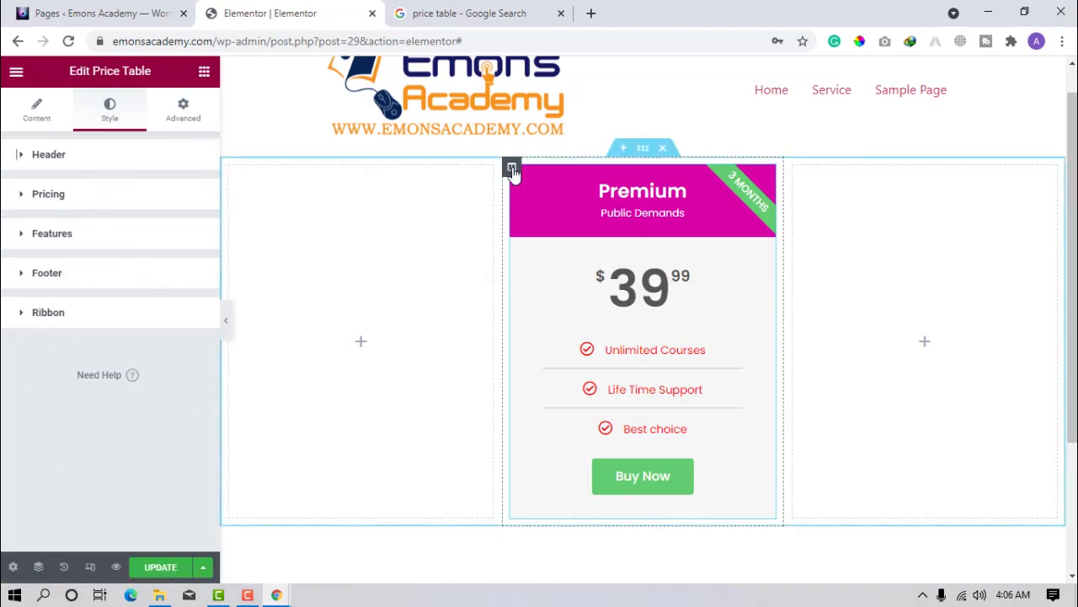
Step: Try a Classic background in the Primary global colour on the middle column and make that colour fully transparent
click(512, 168)
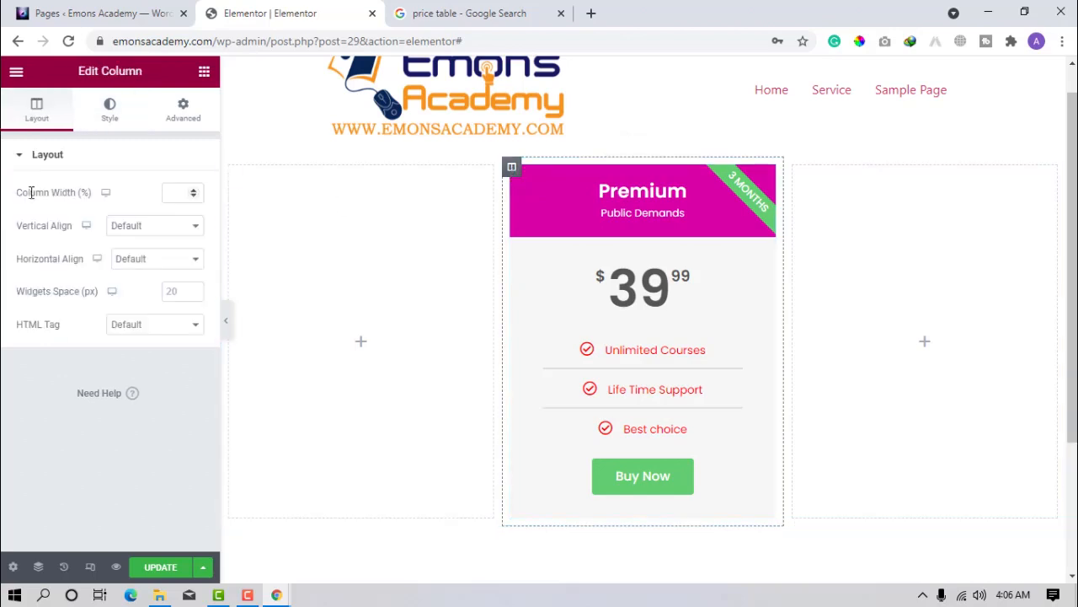
click(104, 111)
click(150, 226)
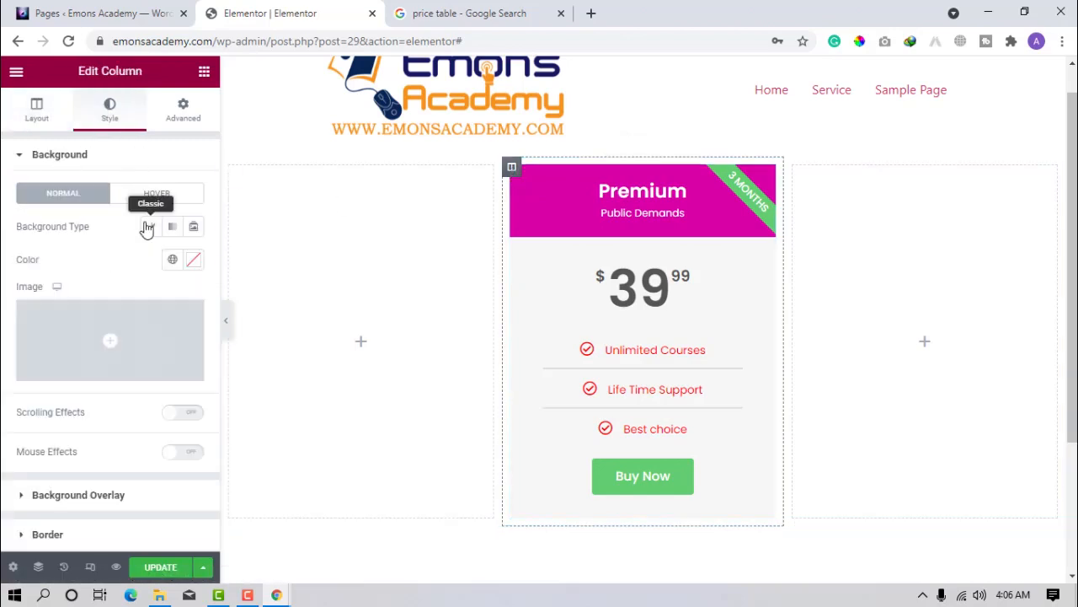
click(175, 263)
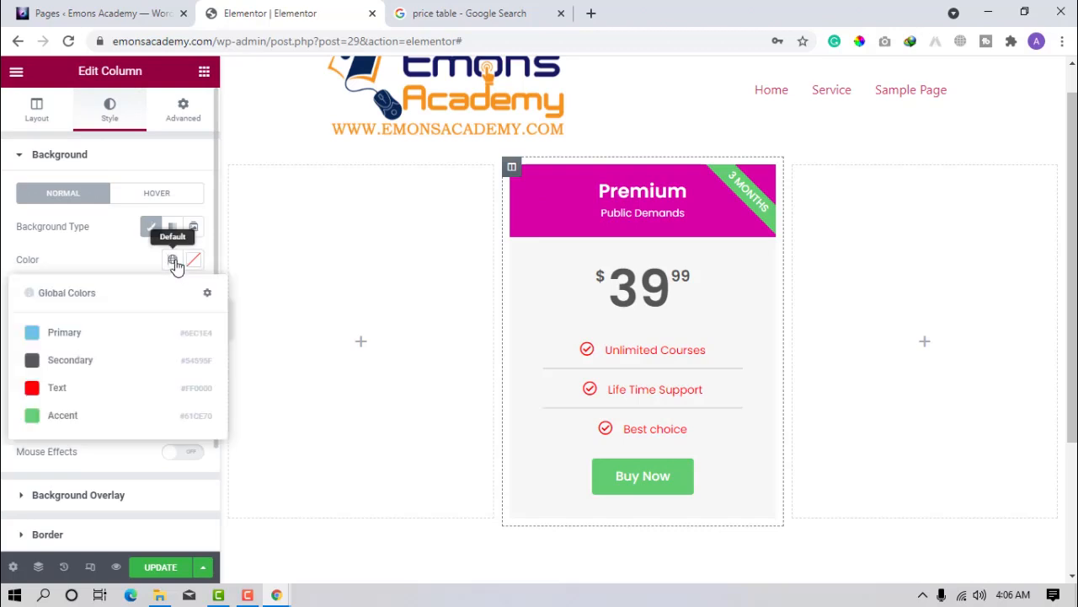
click(47, 335)
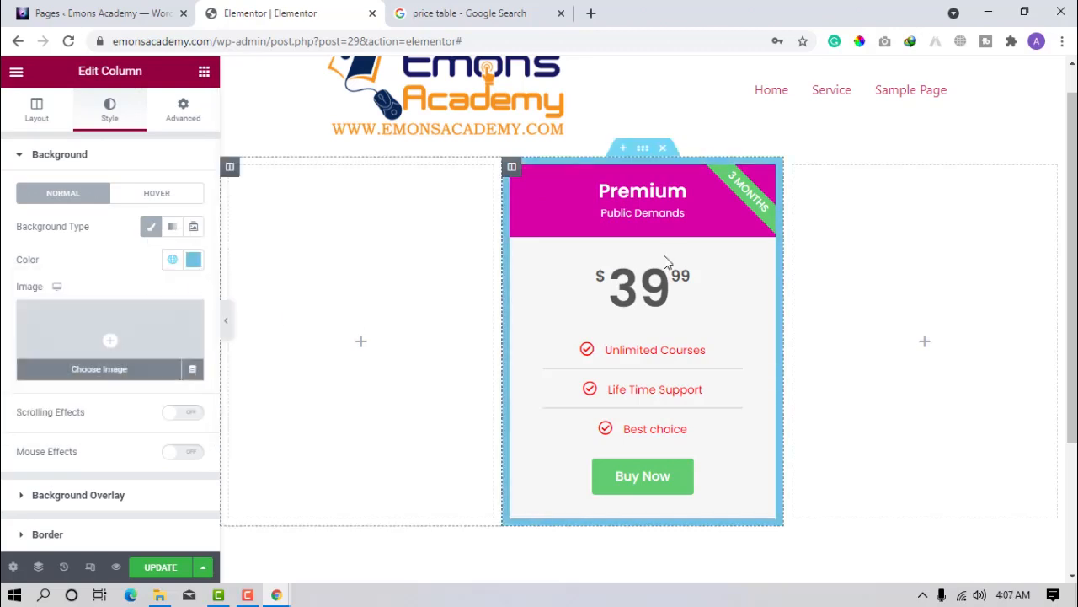
click(194, 260)
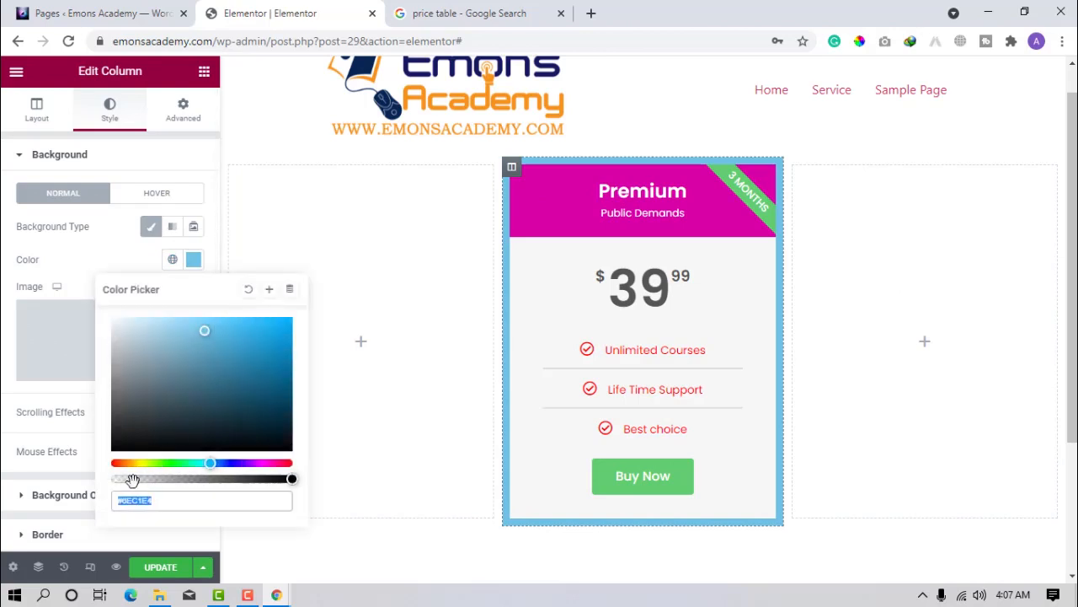
drag(133, 479, 92, 489)
click(82, 193)
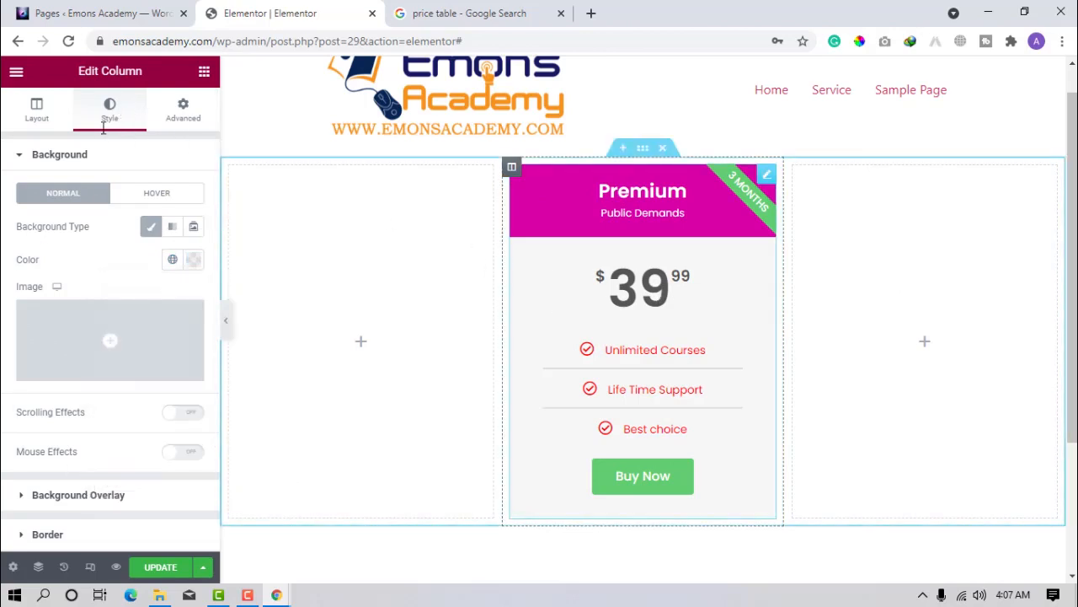
Step: Select the price table in the middle column and review its header and pricing style settings
click(645, 350)
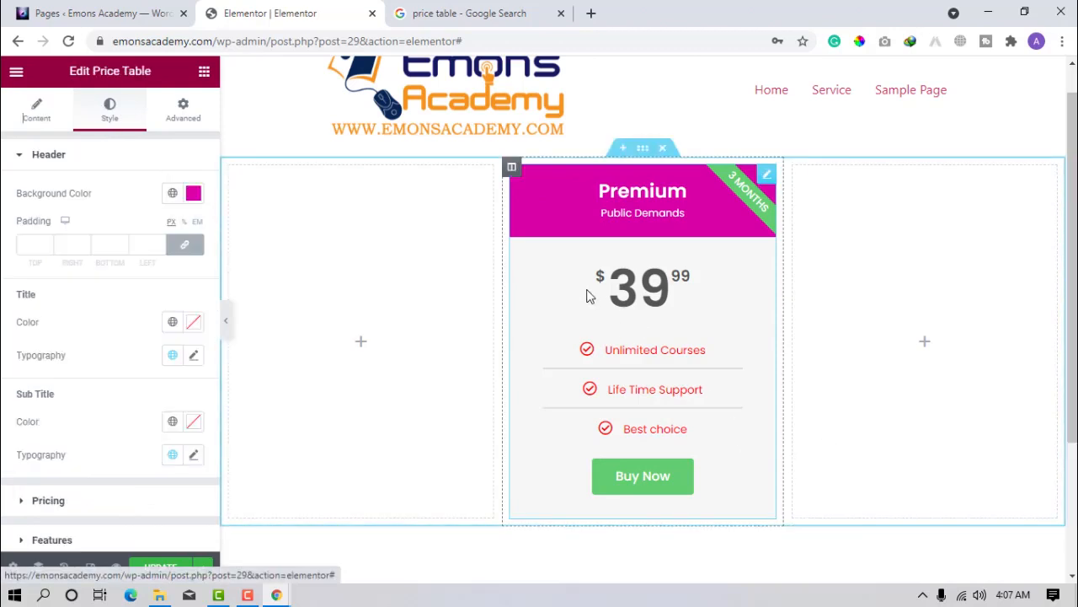
click(61, 164)
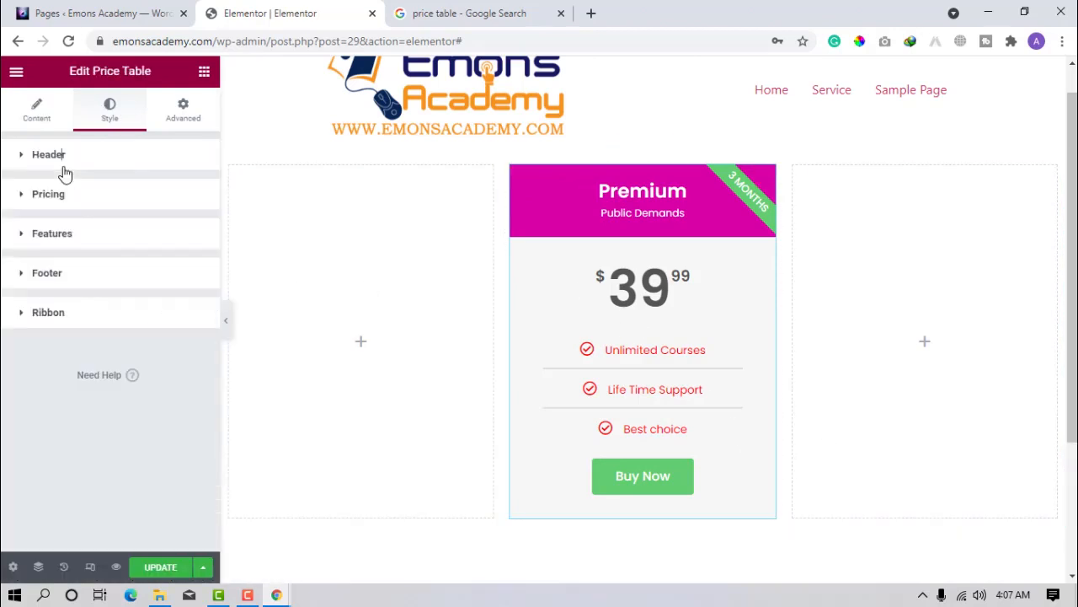
click(61, 162)
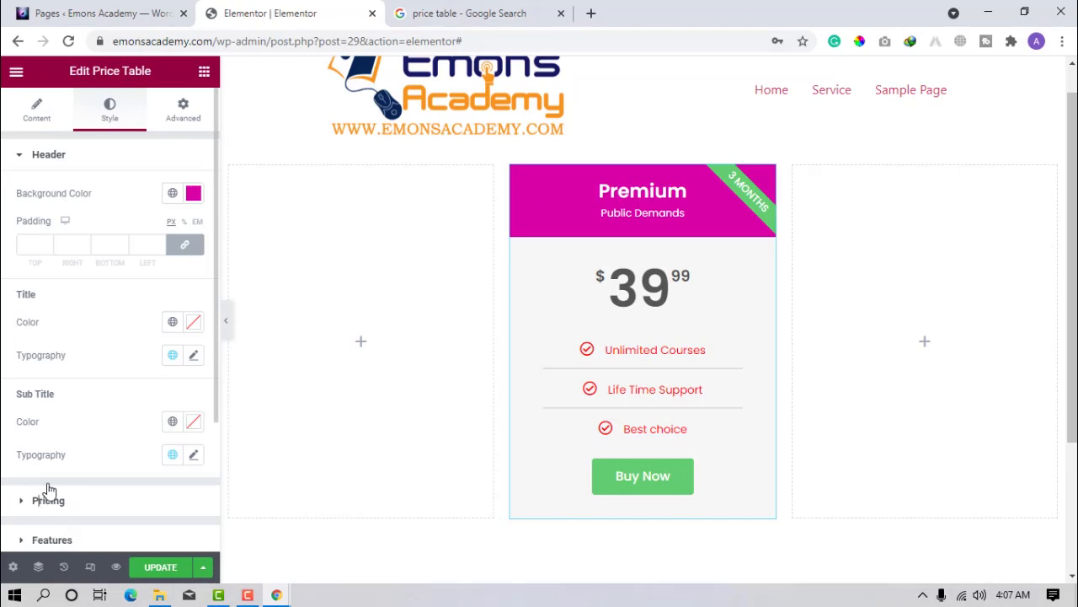
scroll(131, 355, down, 3)
click(130, 354)
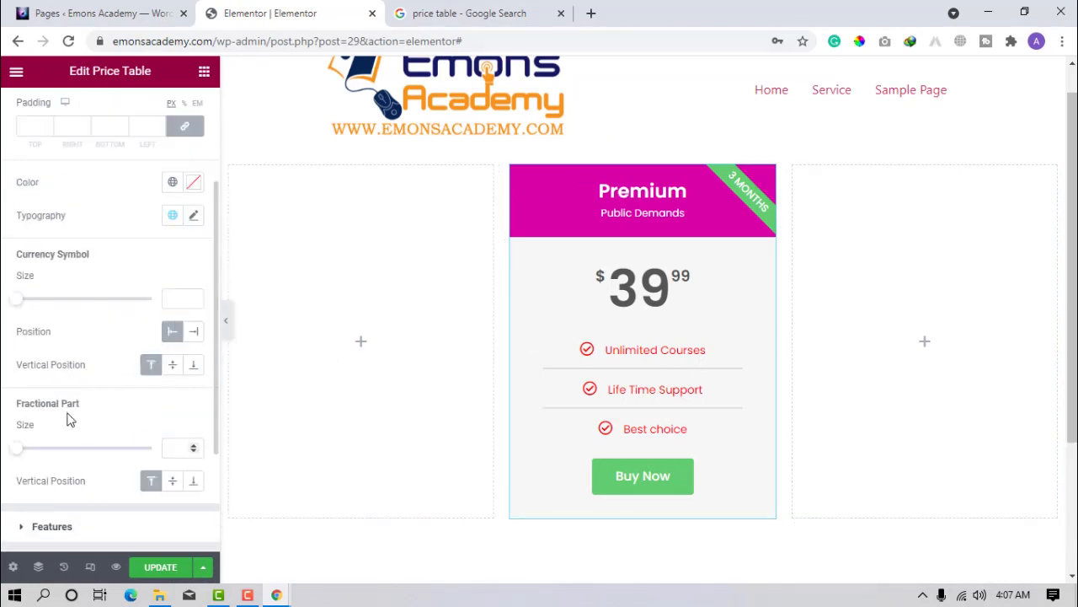
scroll(59, 421, down, 2)
Step: Try a red #DB1111 background on the price table's features area and make that colour fully transparent
click(36, 381)
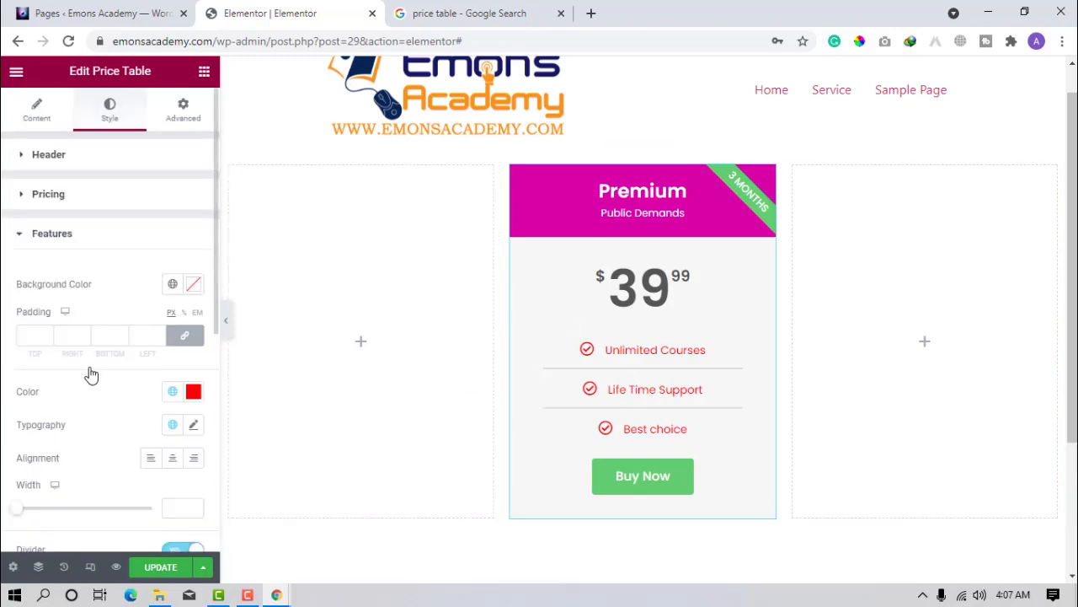
scroll(95, 362, down, 1)
click(194, 206)
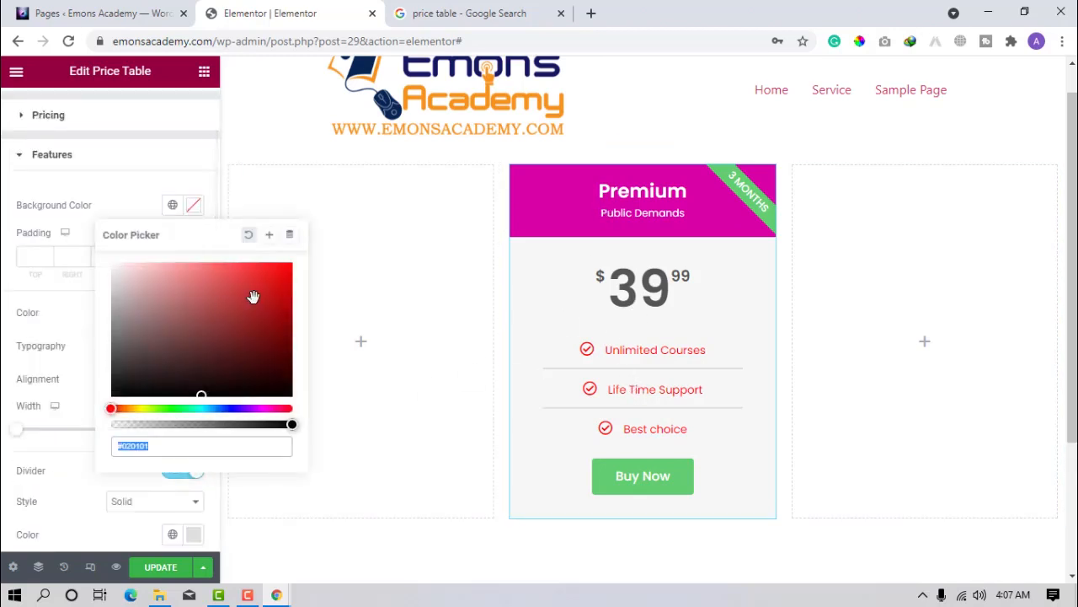
click(278, 281)
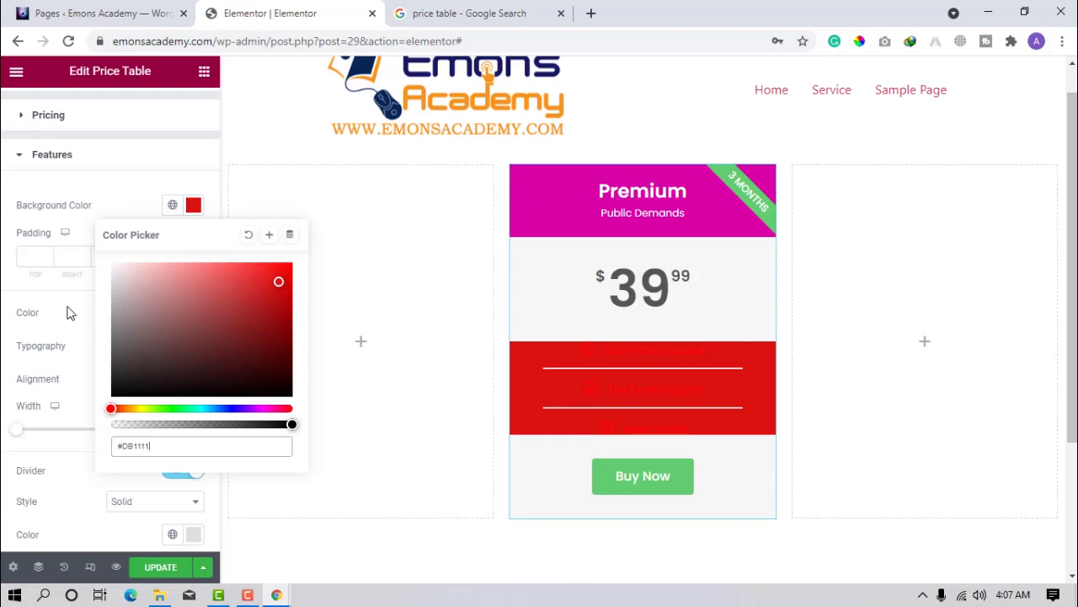
drag(123, 423, 3, 375)
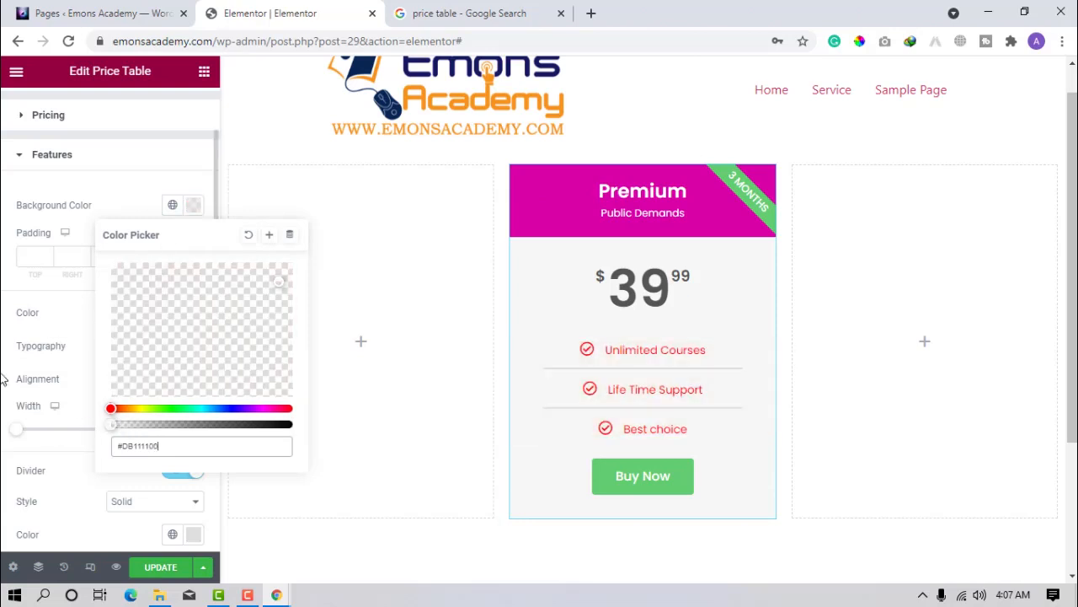
click(90, 373)
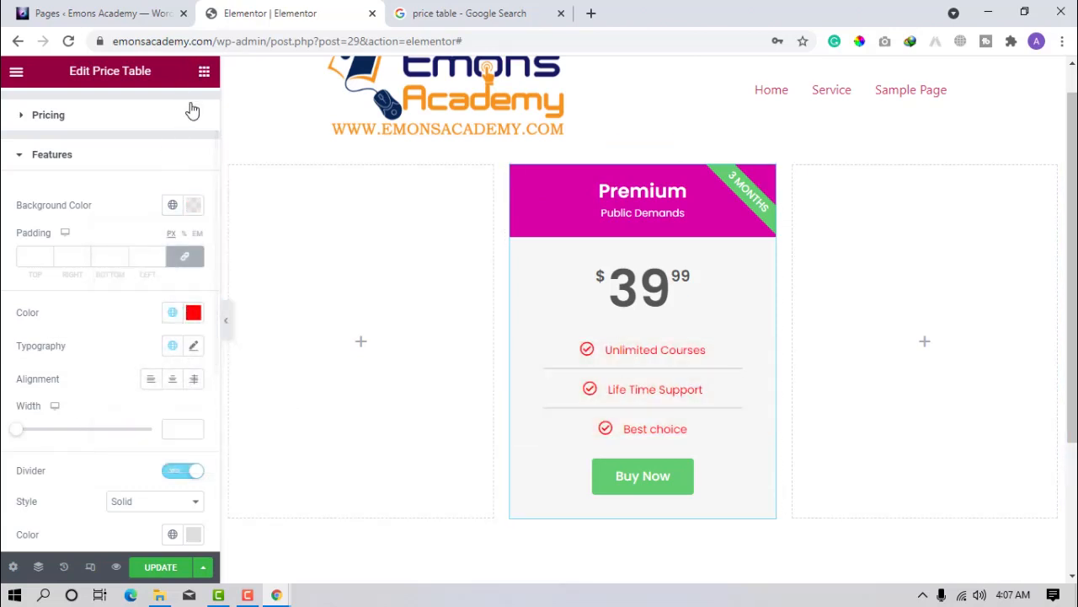
Step: Add a box shadow with its default settings around the whole price table widget
scroll(181, 116, up, 1)
click(187, 118)
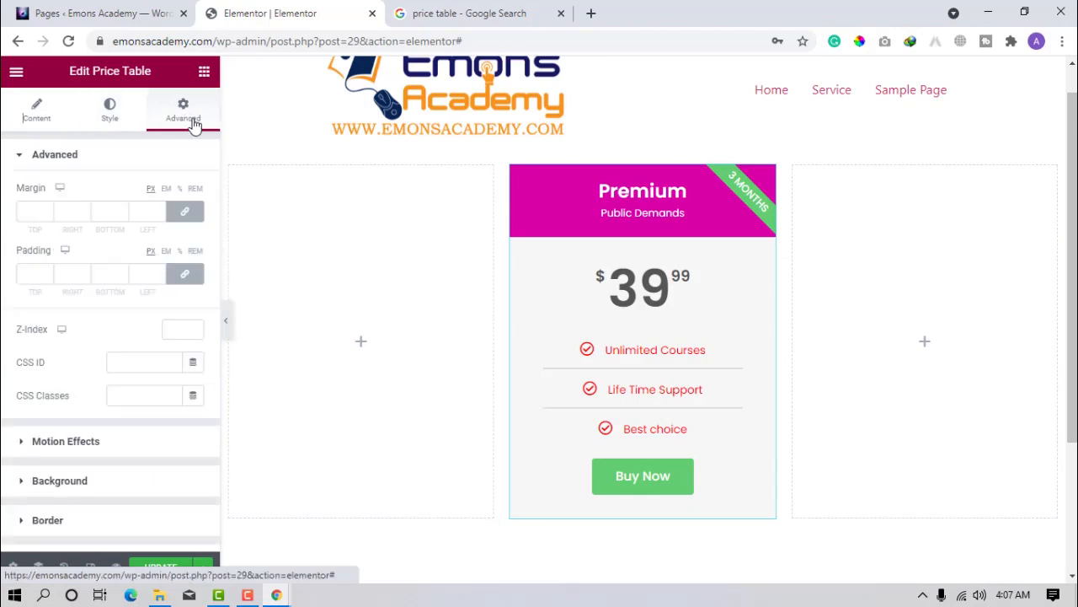
click(52, 517)
click(192, 443)
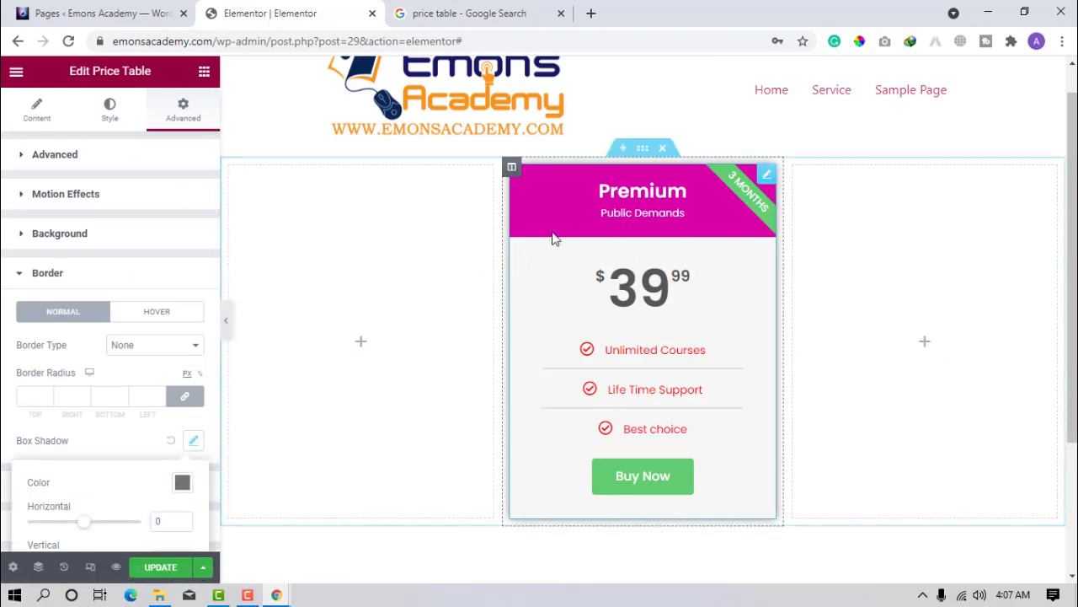
Step: Copy the Premium price table into the two empty outer columns and preview the full-width pricing section
right_click(764, 177)
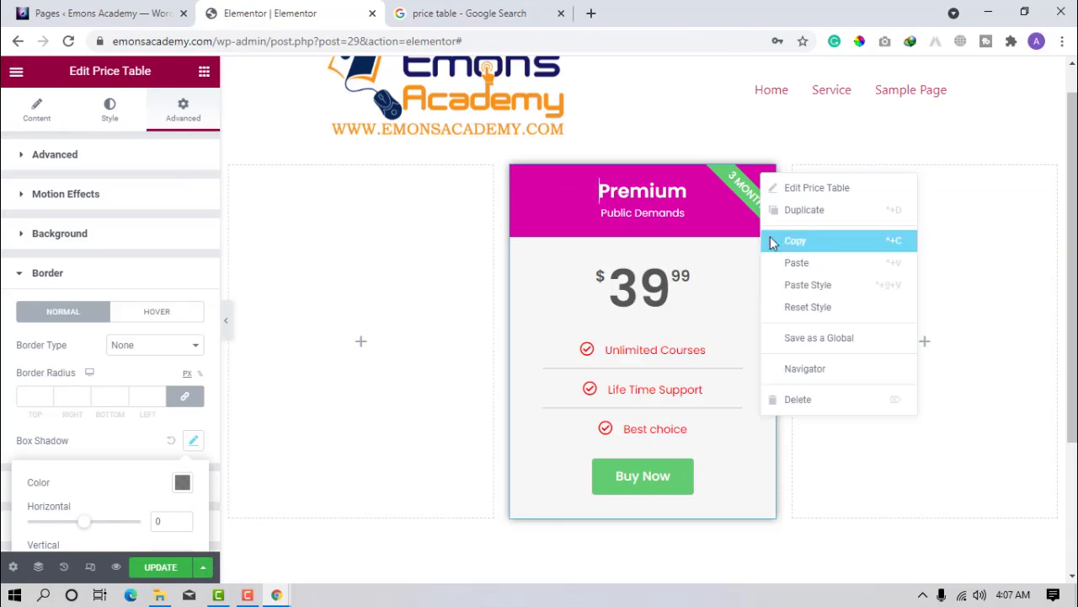
click(781, 244)
right_click(357, 291)
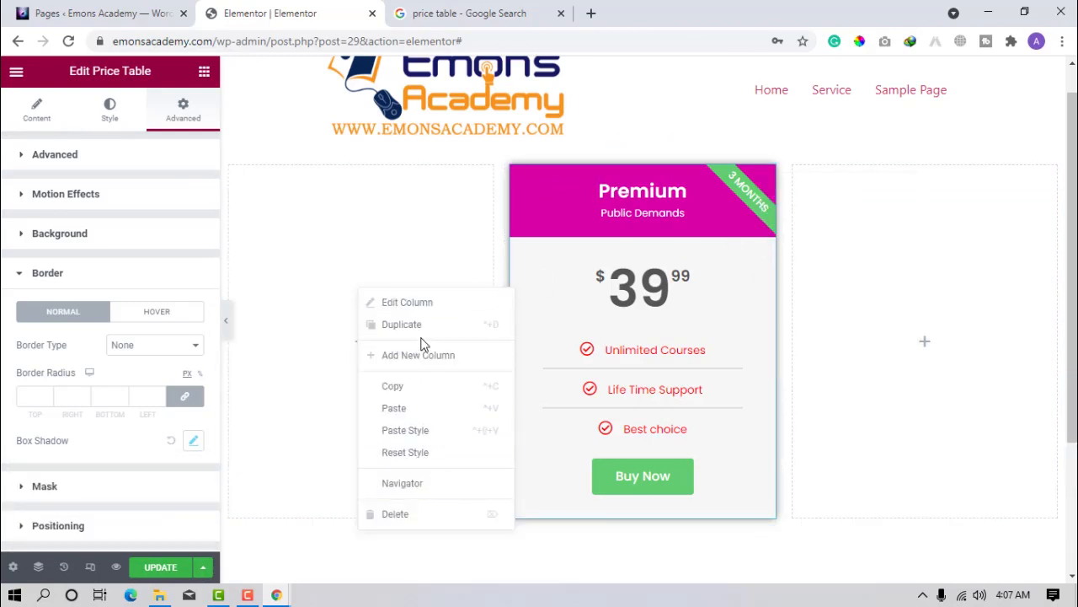
click(403, 410)
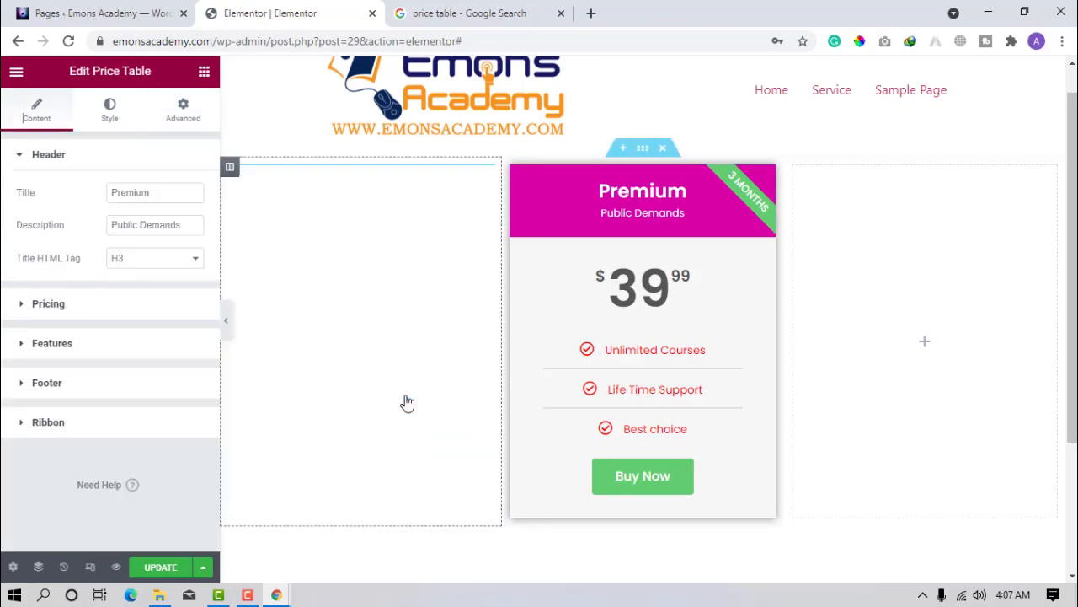
right_click(891, 281)
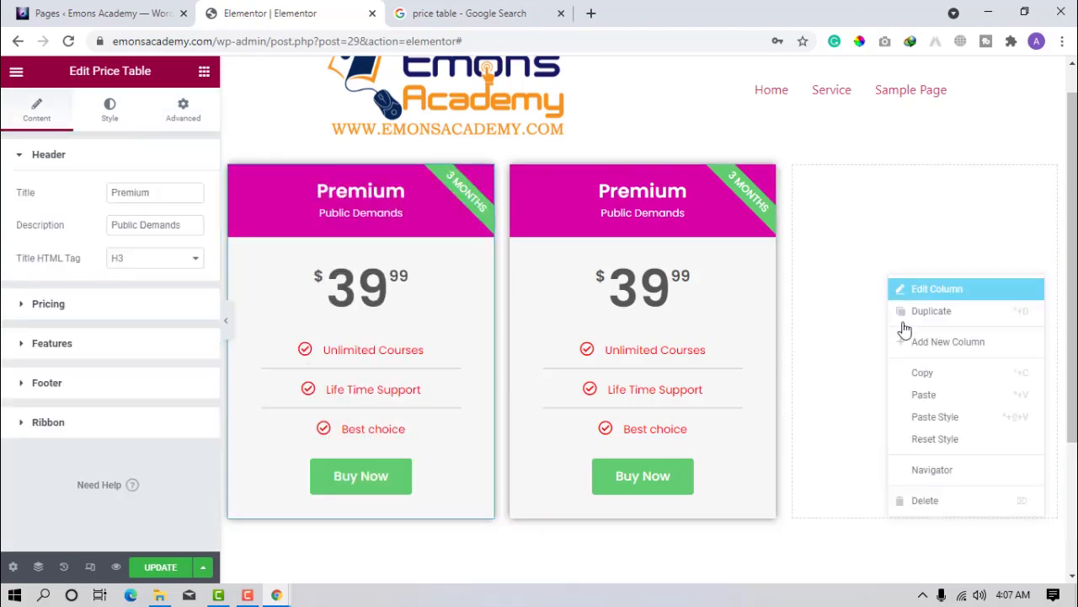
click(929, 404)
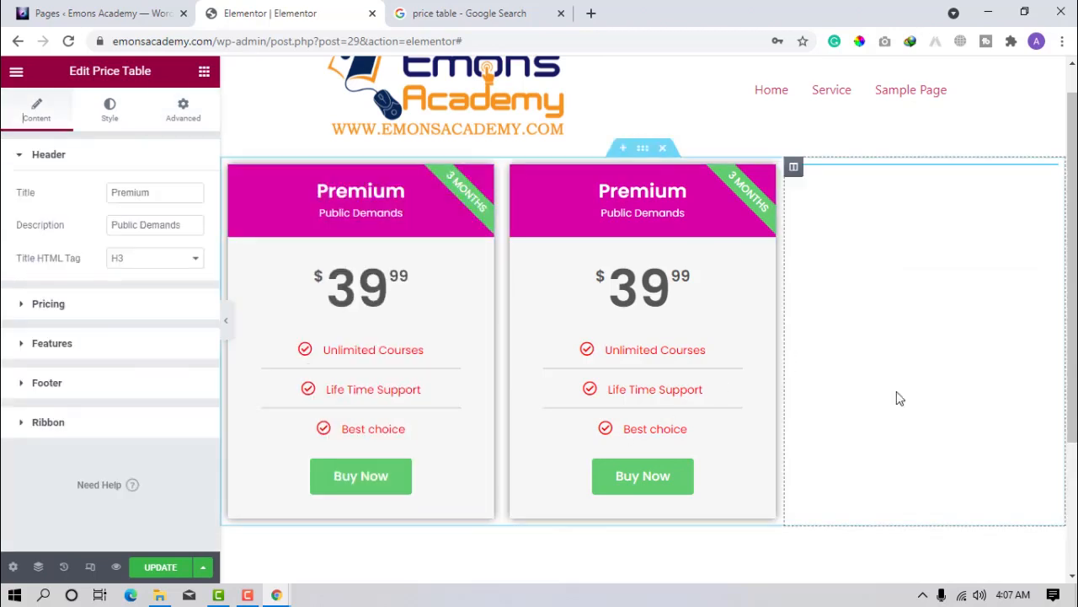
click(228, 324)
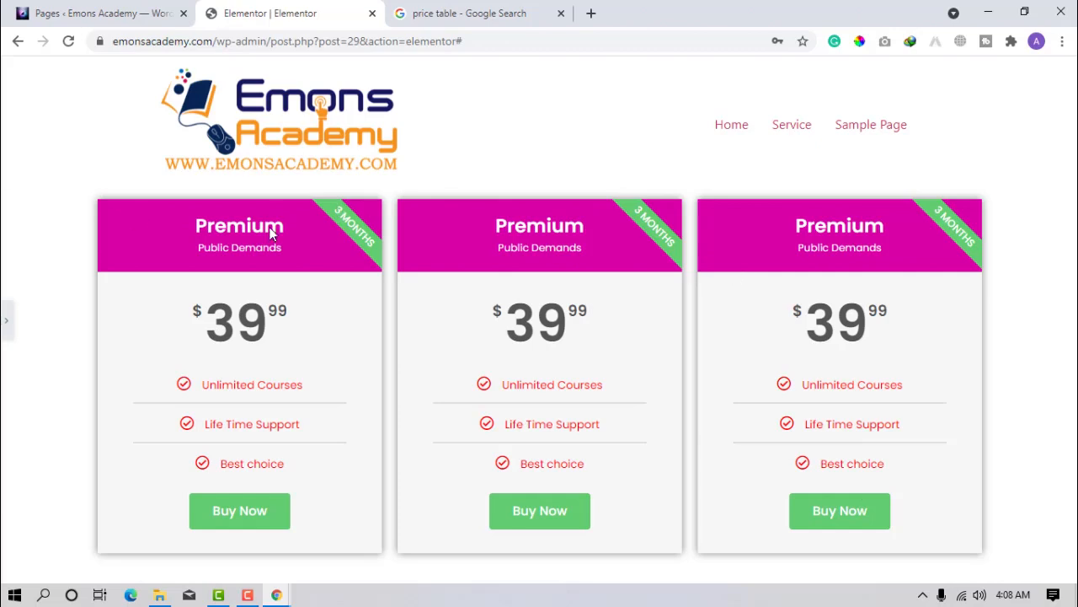
click(7, 321)
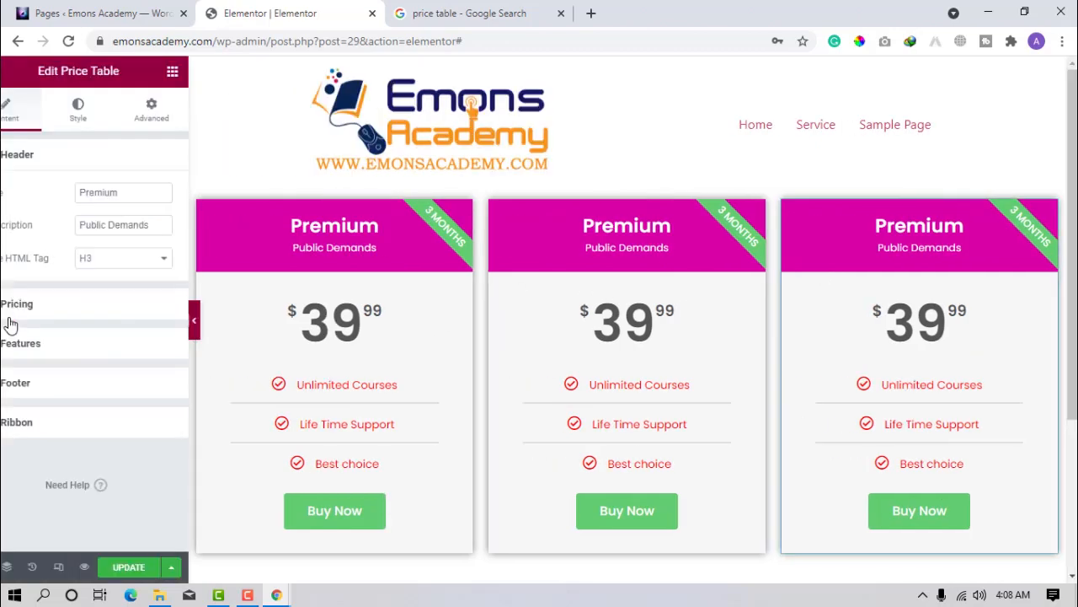